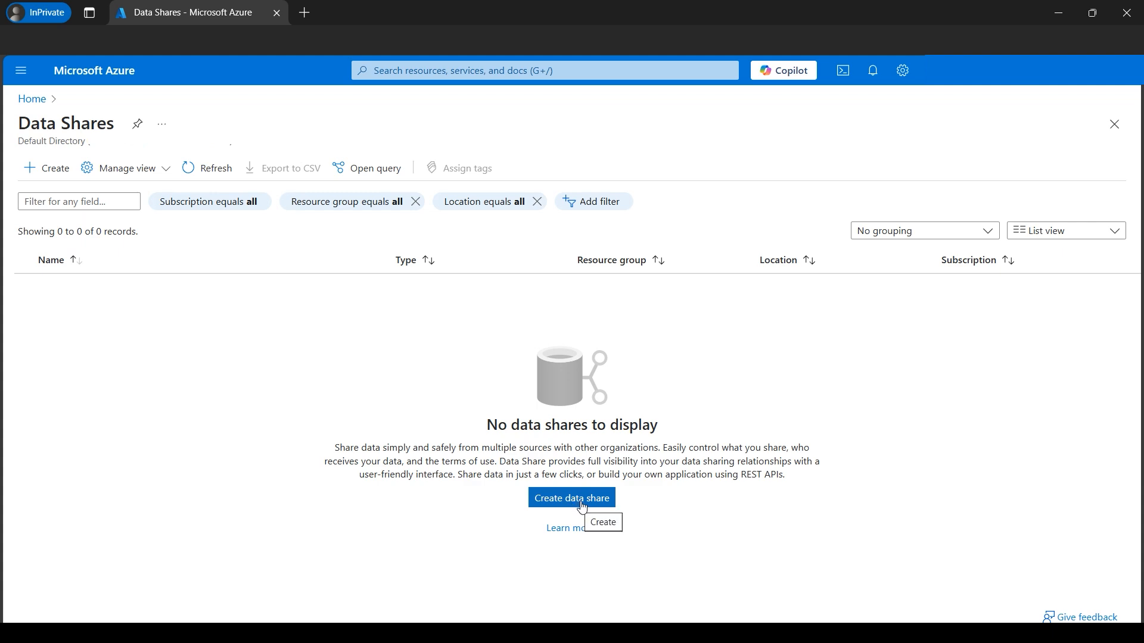
pyautogui.click(572, 498)
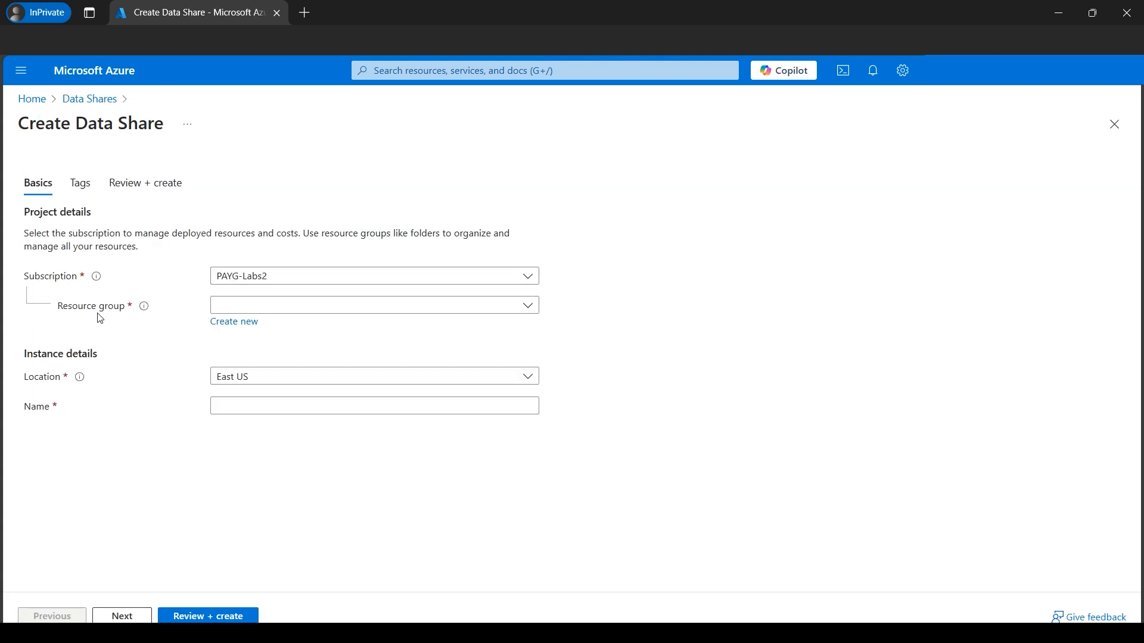
pyautogui.click(527, 305)
pyautogui.click(421, 352)
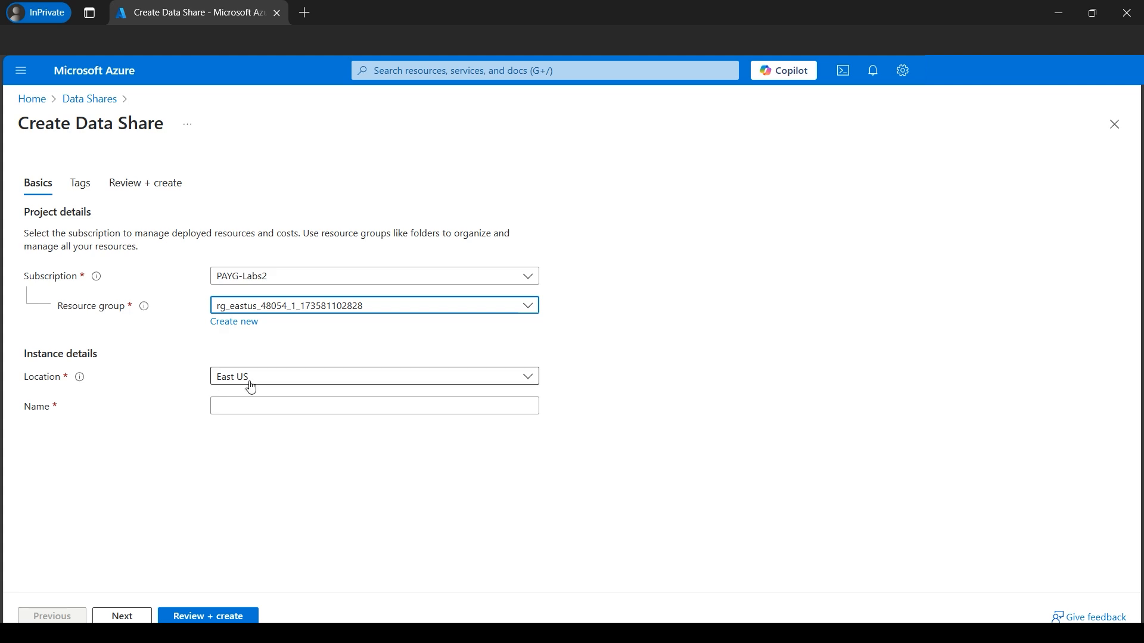
pyautogui.click(253, 407)
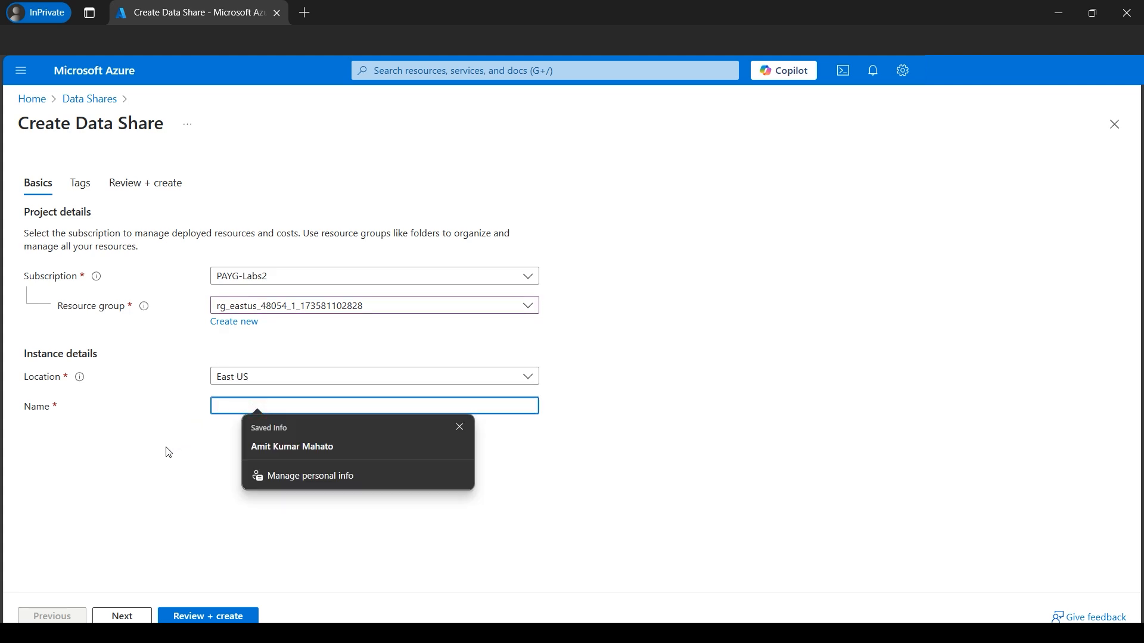
pyautogui.write('cloudamitdatashare')
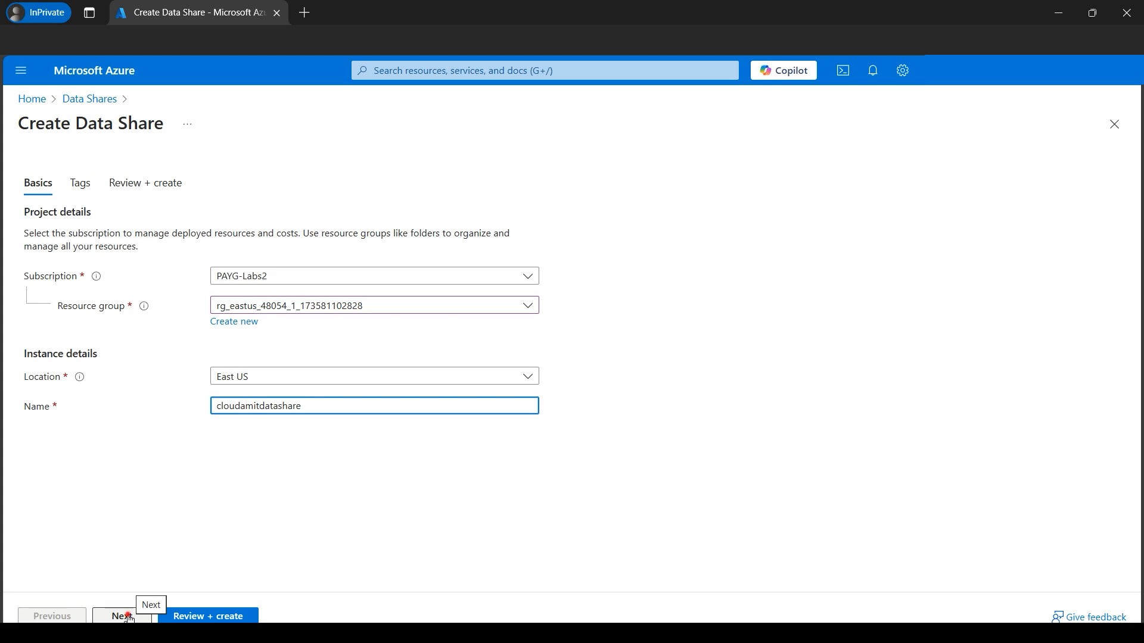
pyautogui.click(127, 617)
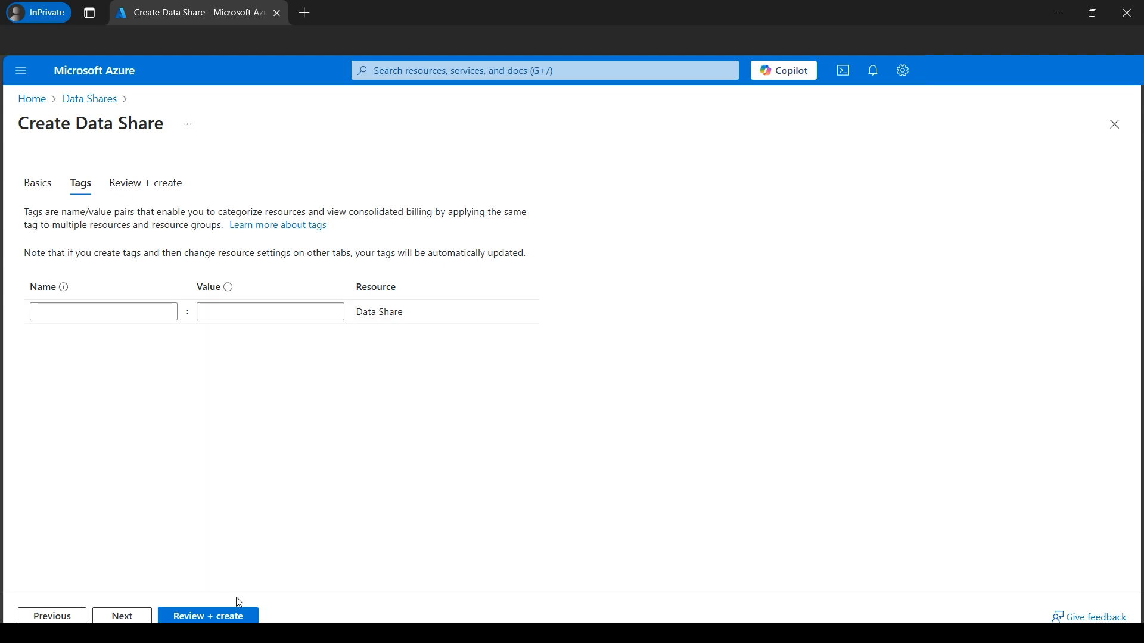
pyautogui.click(236, 617)
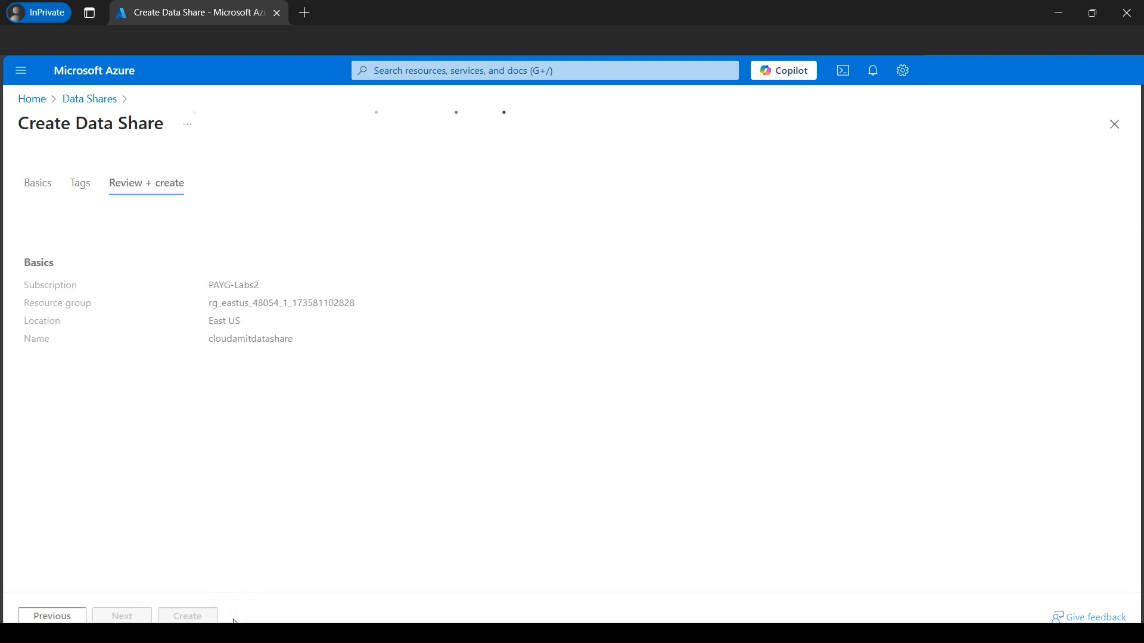
pyautogui.click(189, 616)
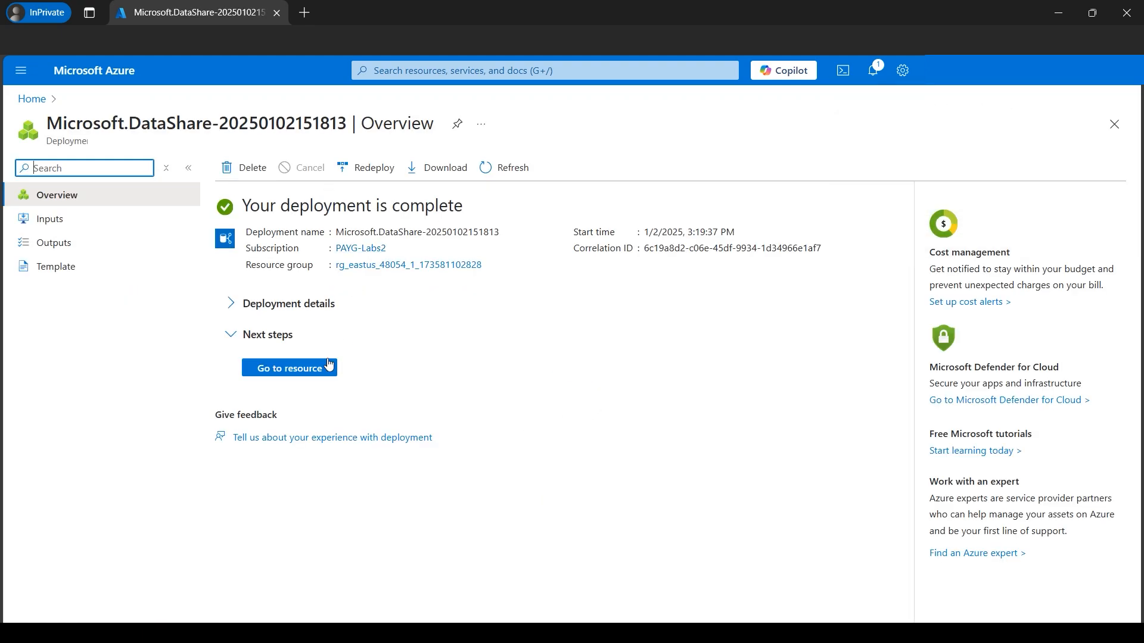
# - Go to the deployed data share resource and open its Sent Shares page
pyautogui.click(310, 374)
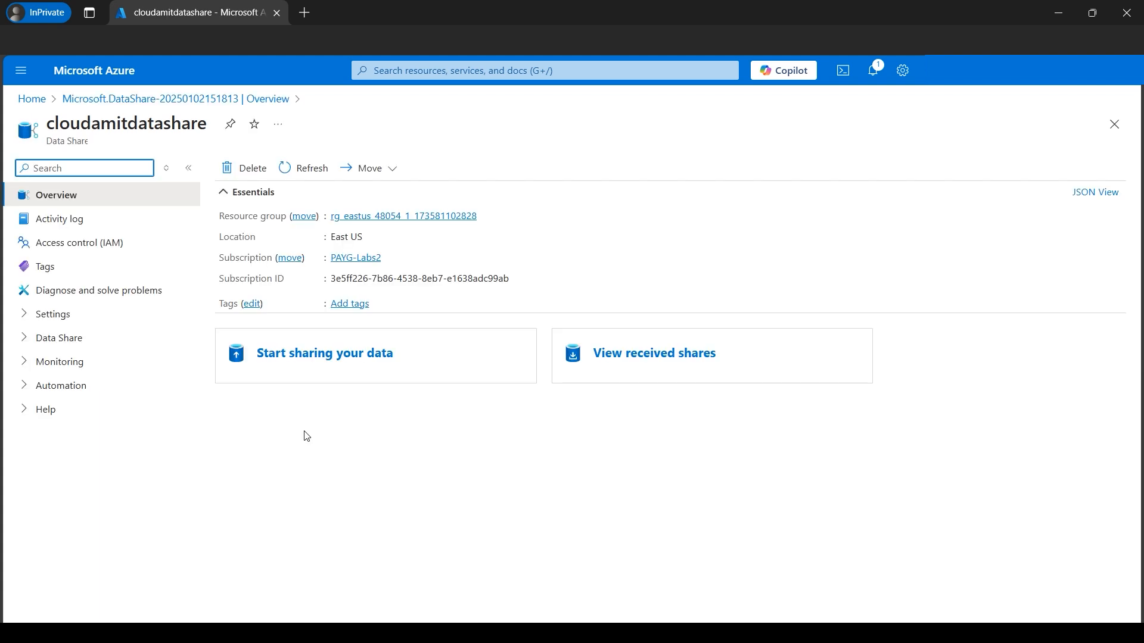
pyautogui.click(27, 341)
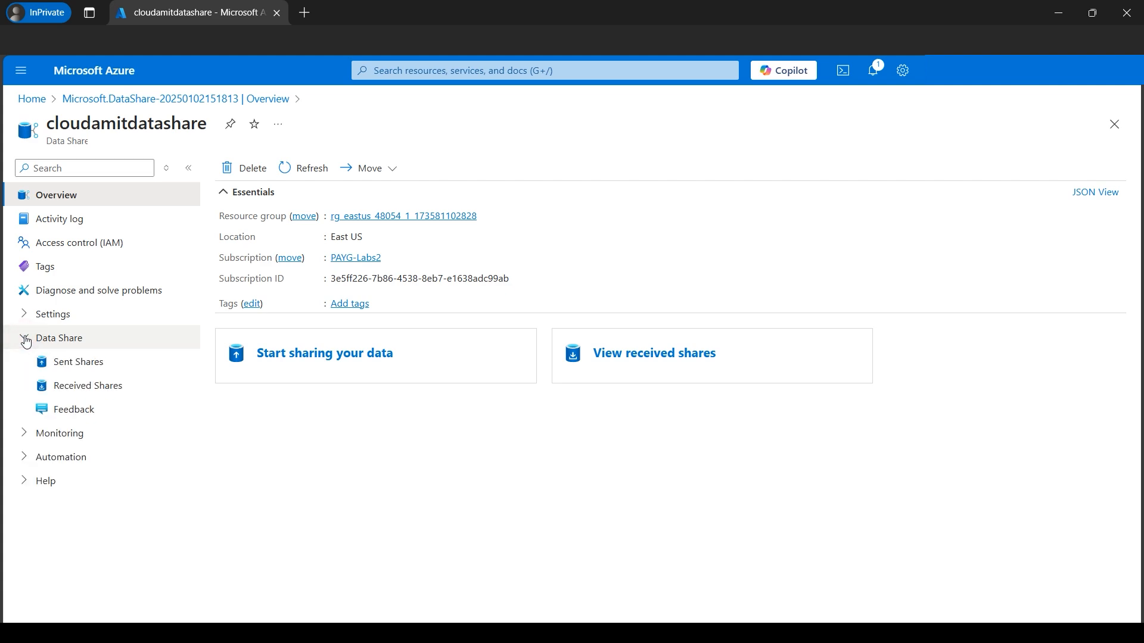
pyautogui.click(90, 370)
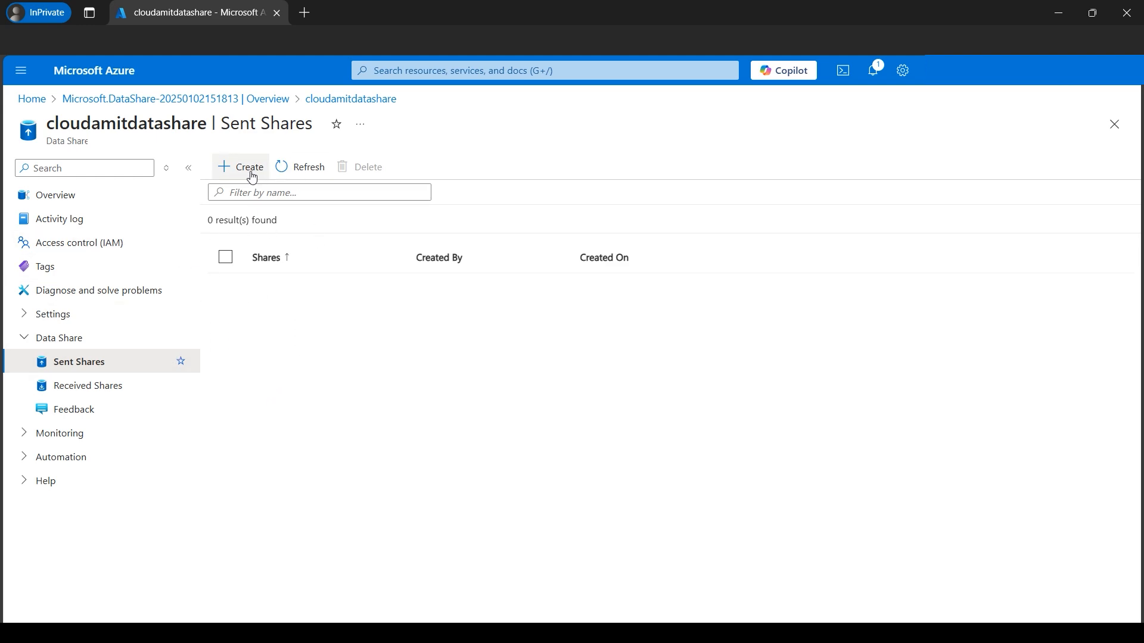
# - Look at the Received Shares page and the Architecture Diagram image, returning to Sent Shares
pyautogui.click(114, 386)
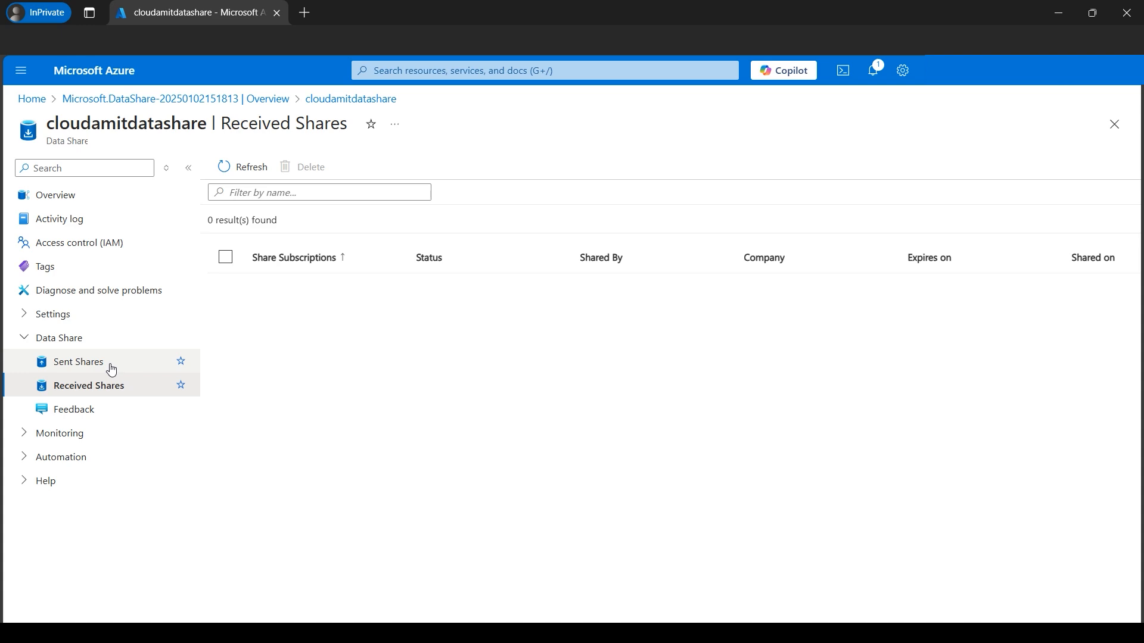
pyautogui.click(112, 369)
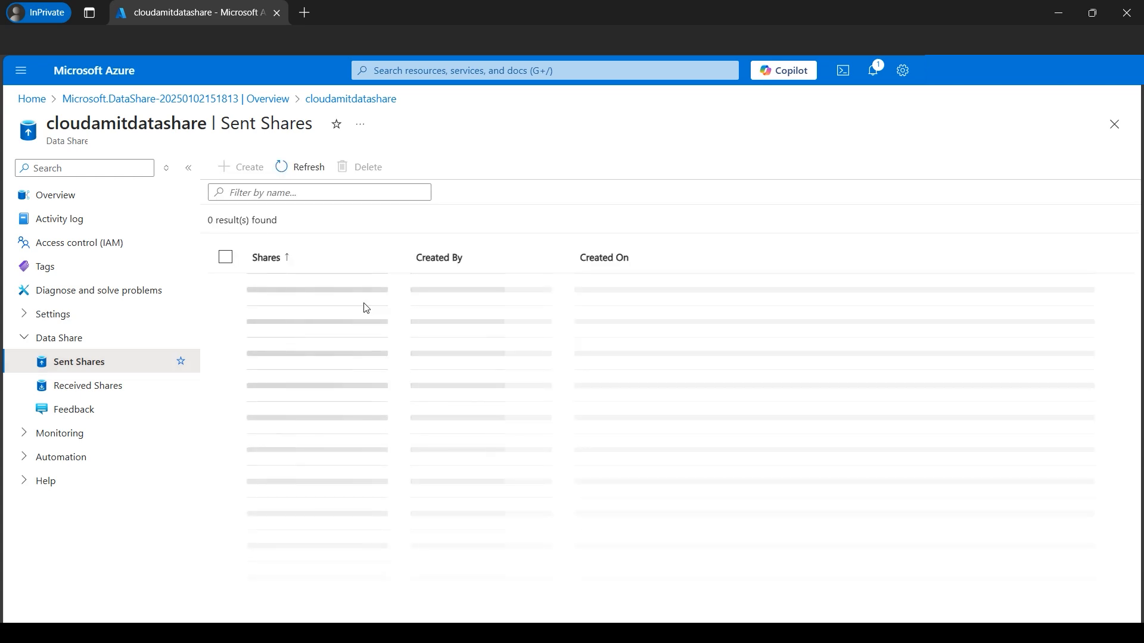
pyautogui.click(387, 625)
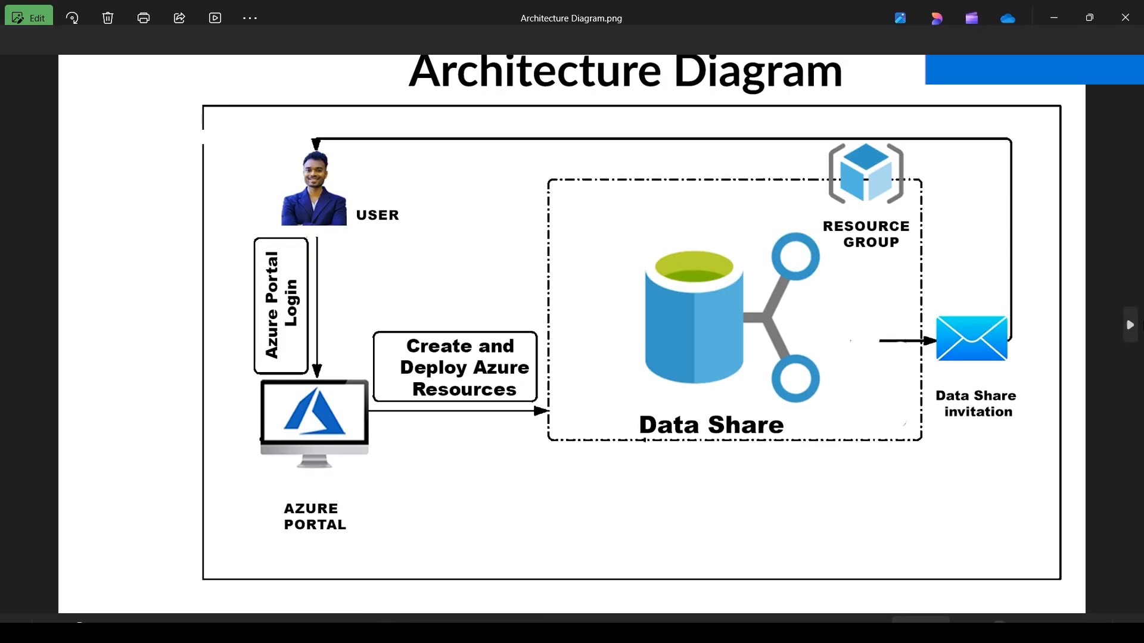
pyautogui.click(1132, 324)
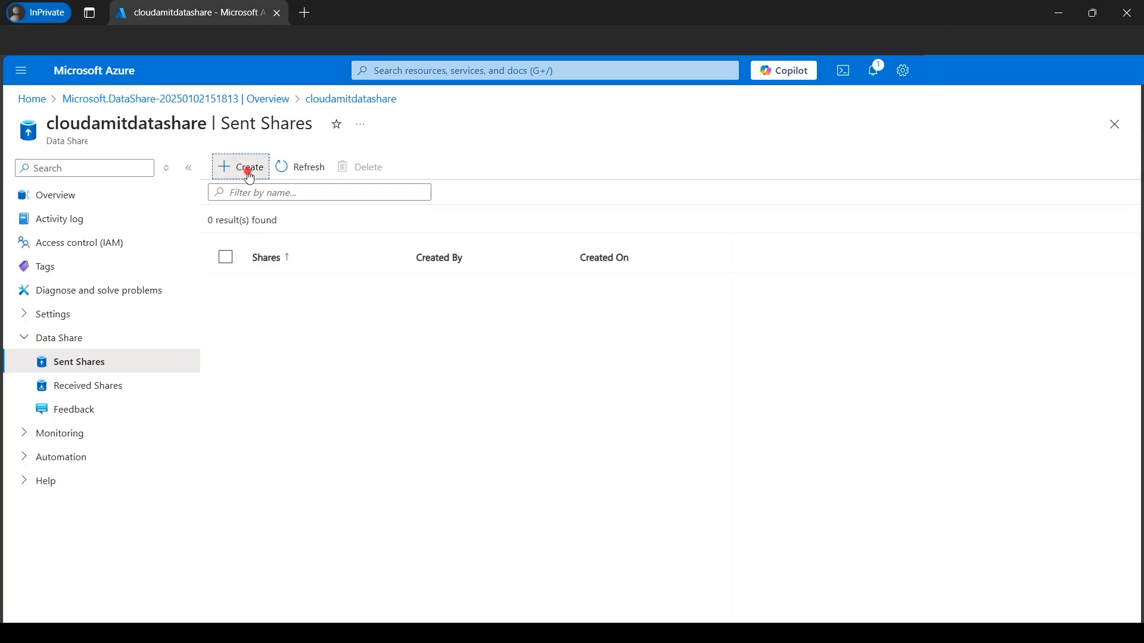
# - Start a new sent share named cloudguruamitshare with share type Snapshot, and begin adding datasets to it
pyautogui.click(247, 173)
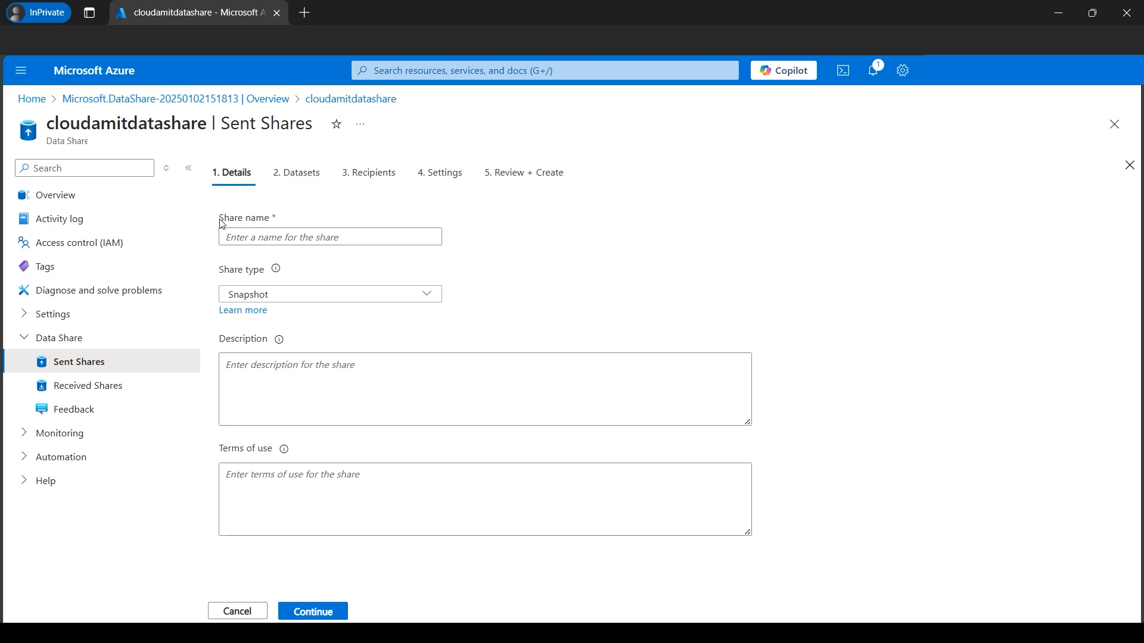
pyautogui.click(272, 239)
pyautogui.write('cloudguruamitshare')
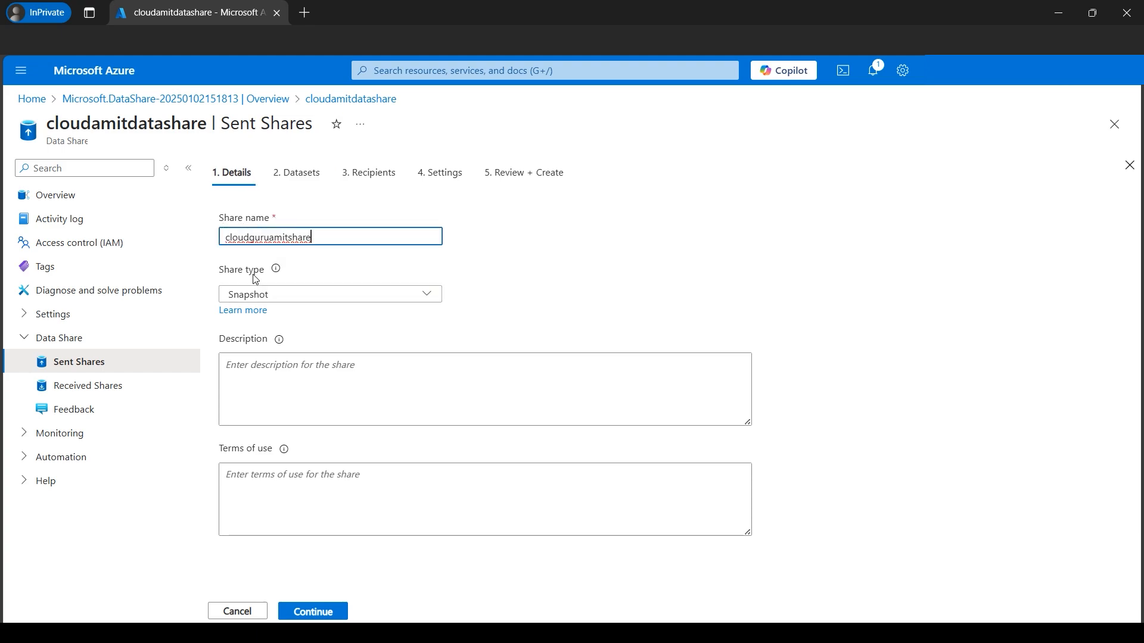
pyautogui.click(357, 296)
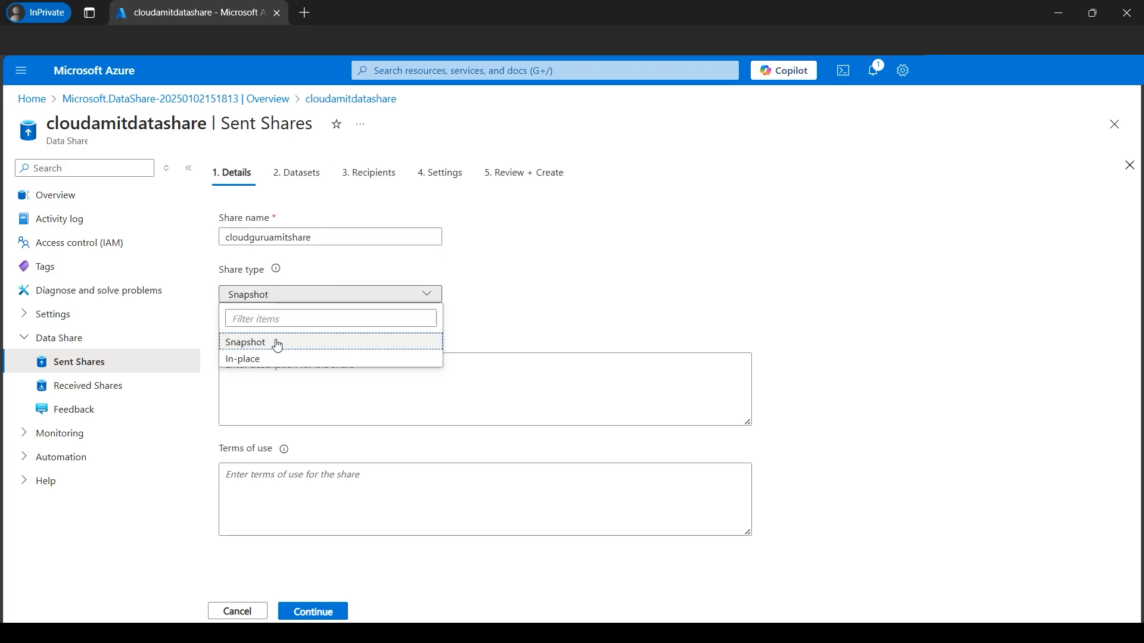
pyautogui.click(527, 285)
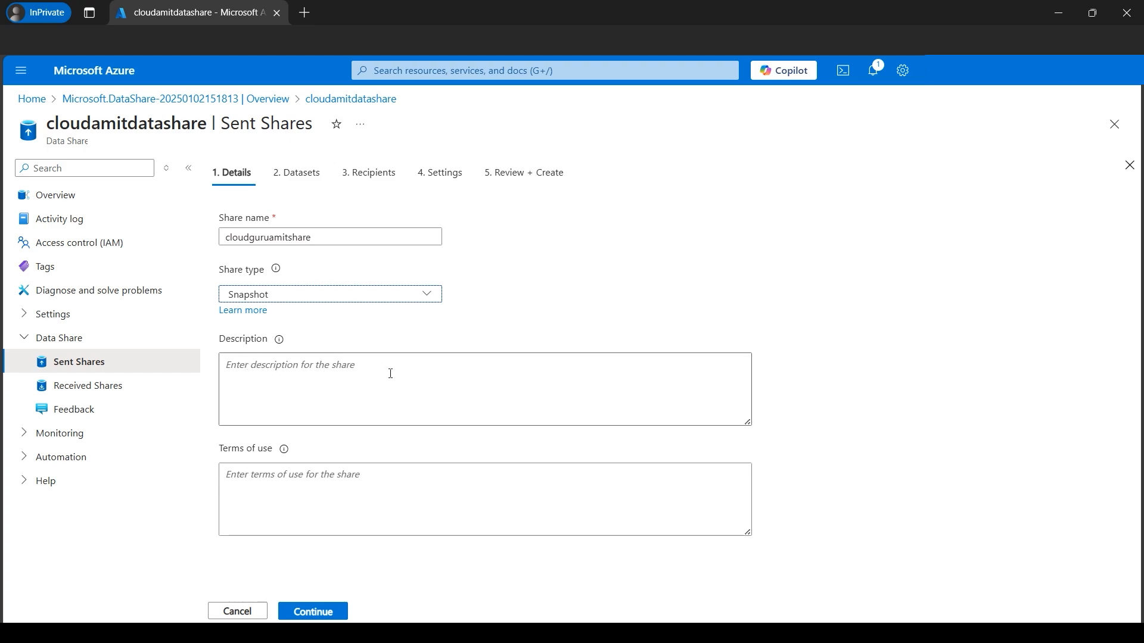
pyautogui.click(322, 614)
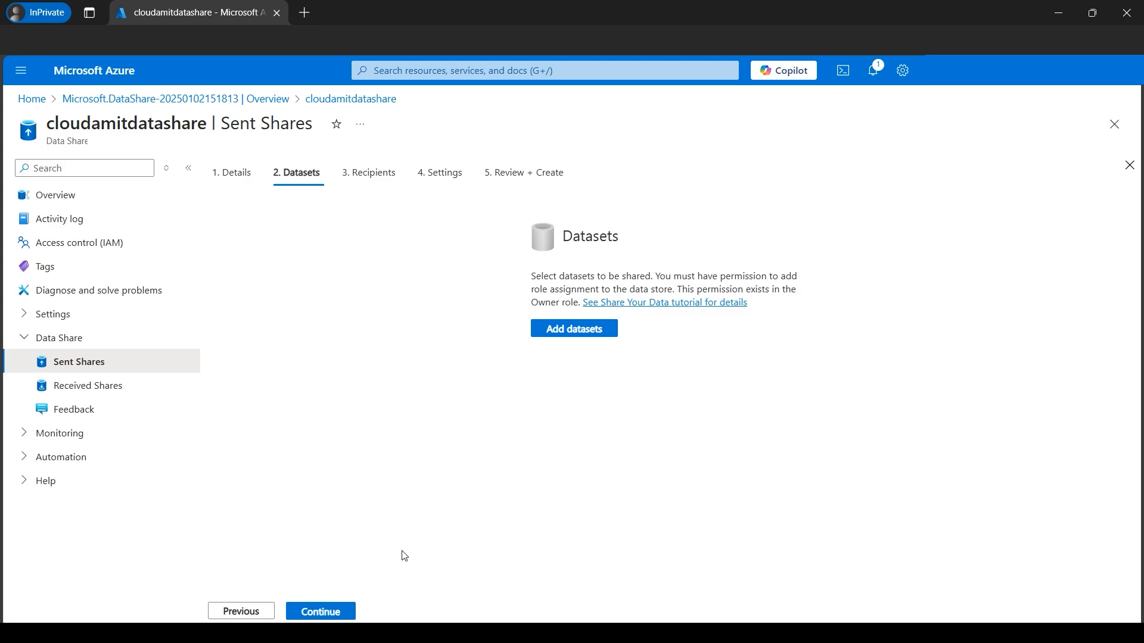
pyautogui.click(564, 334)
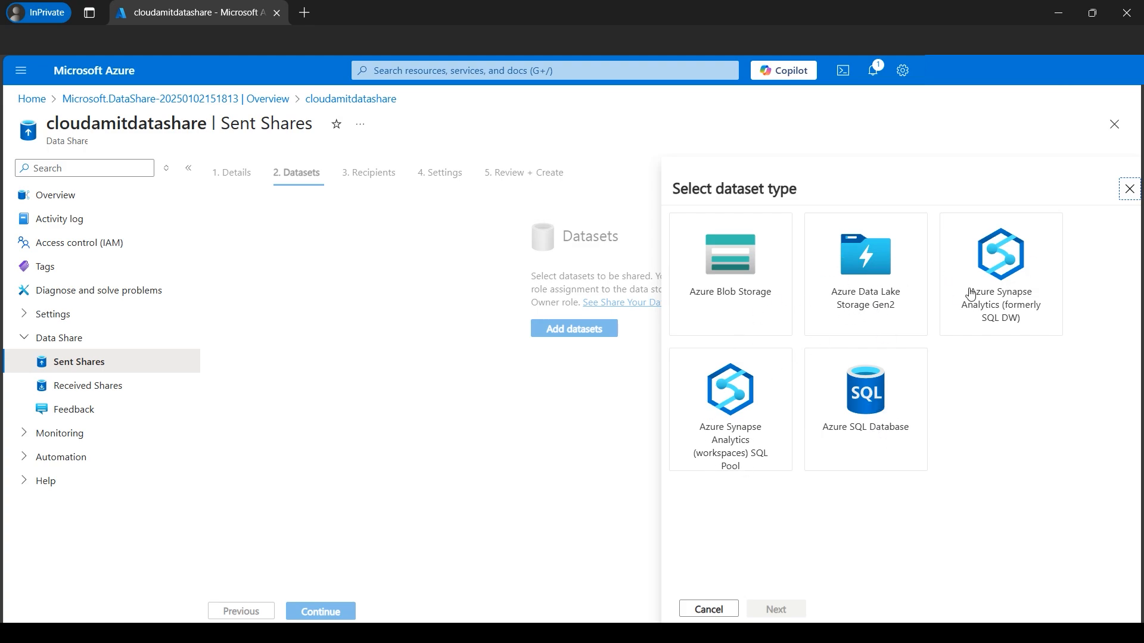
# - Duplicate the portal's browser tab and open the Storage accounts service in the copy
pyautogui.rightClick(230, 15)
pyautogui.click(284, 102)
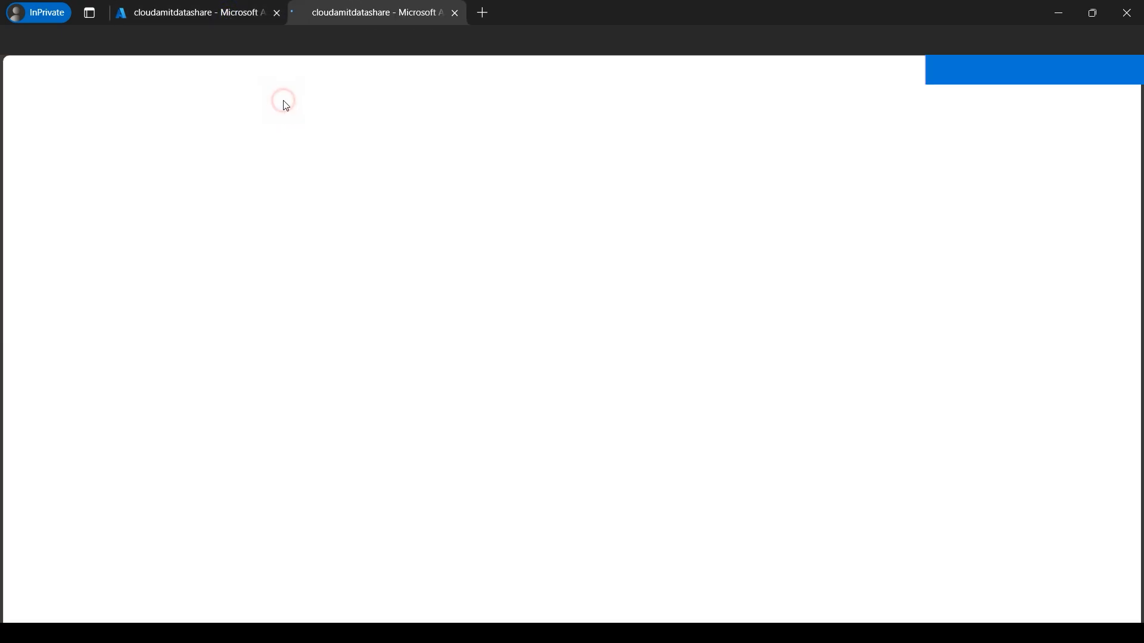
pyautogui.click(432, 71)
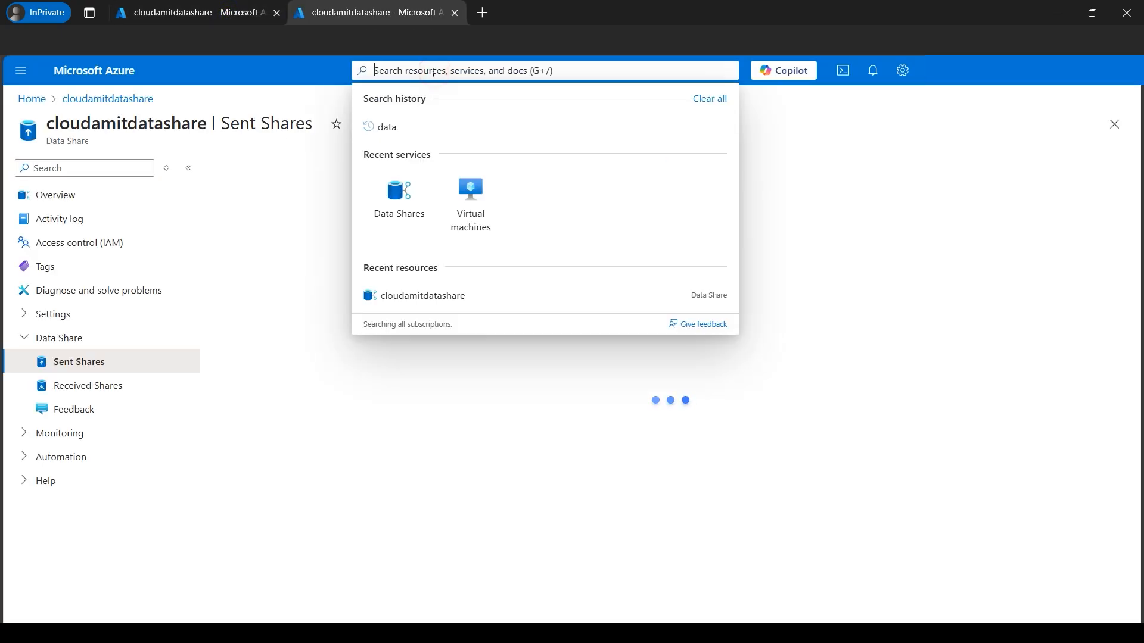
pyautogui.write('stor')
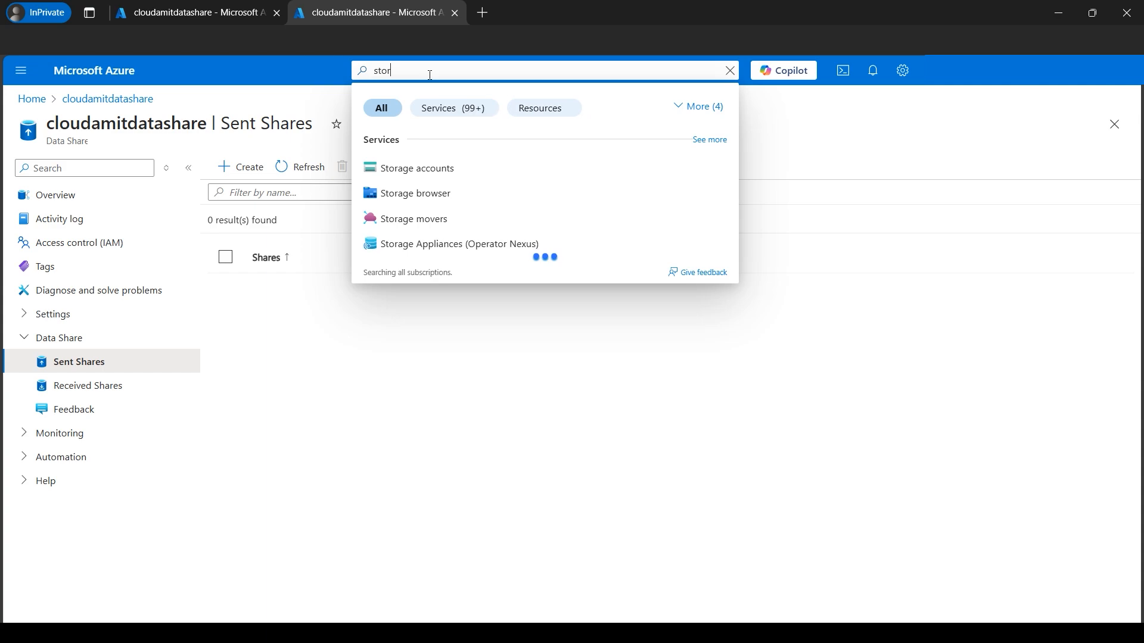
pyautogui.click(416, 169)
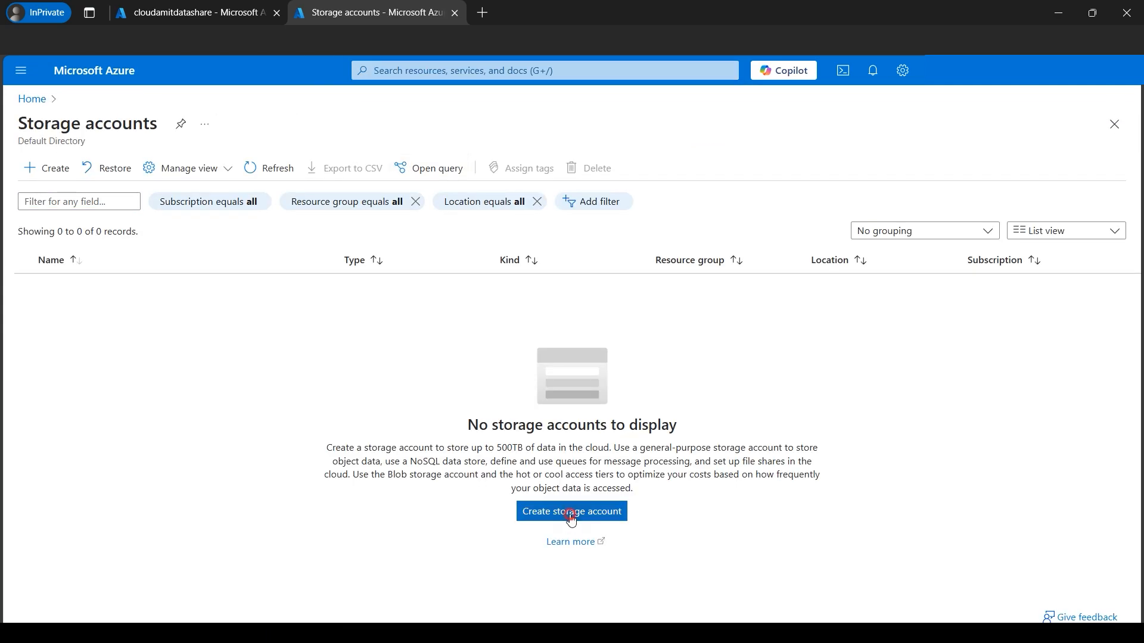
pyautogui.click(571, 512)
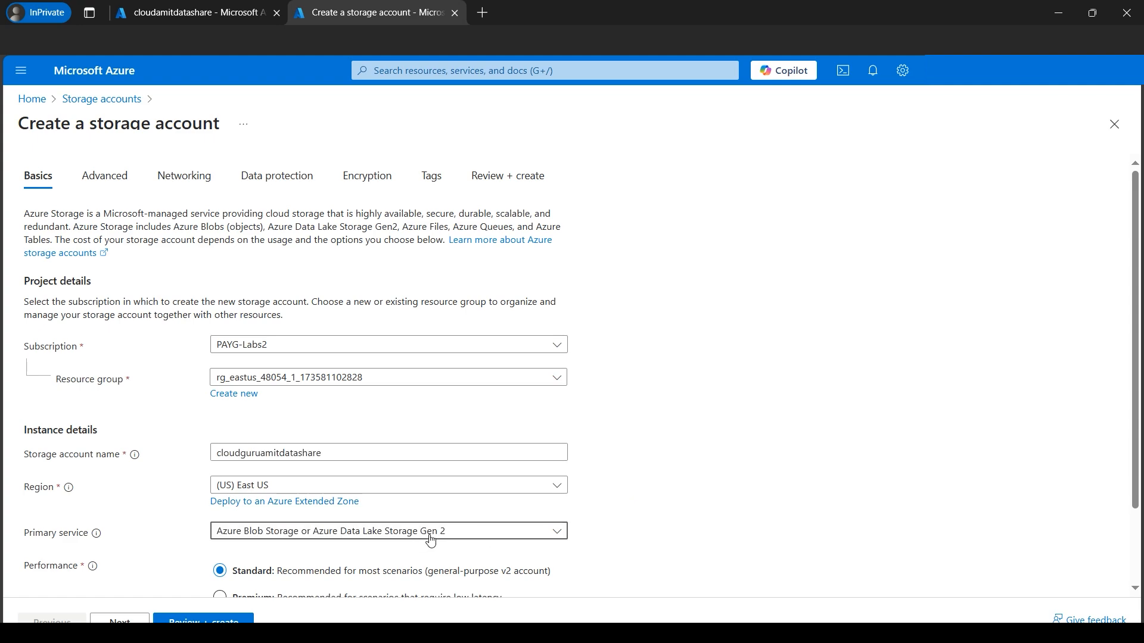
pyautogui.scroll(-2, 447, 532)
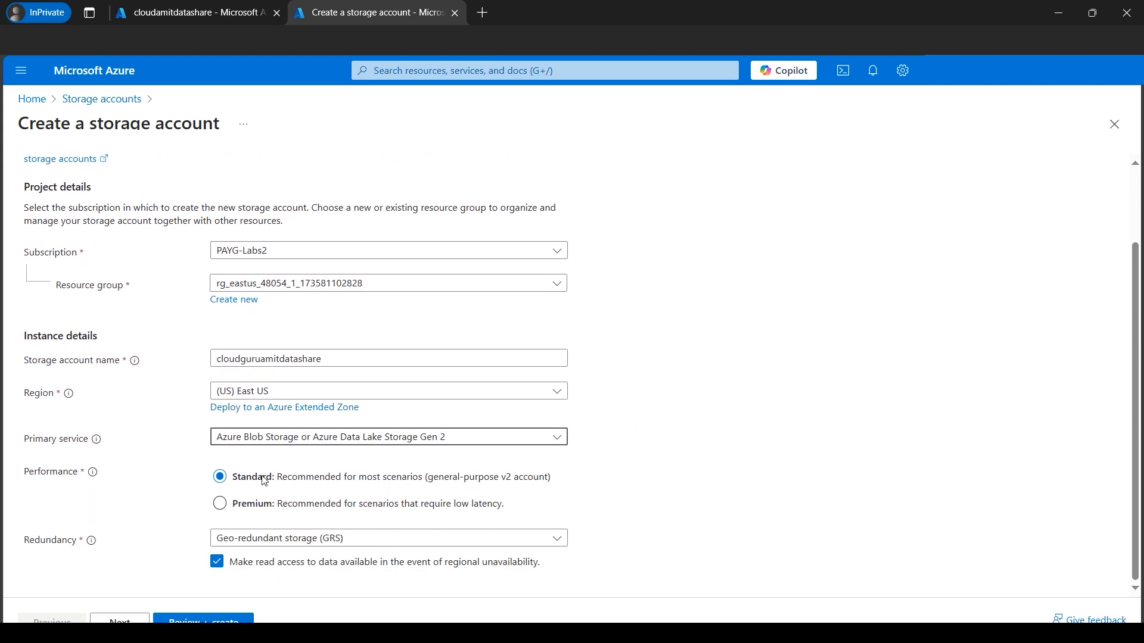
pyautogui.click(494, 545)
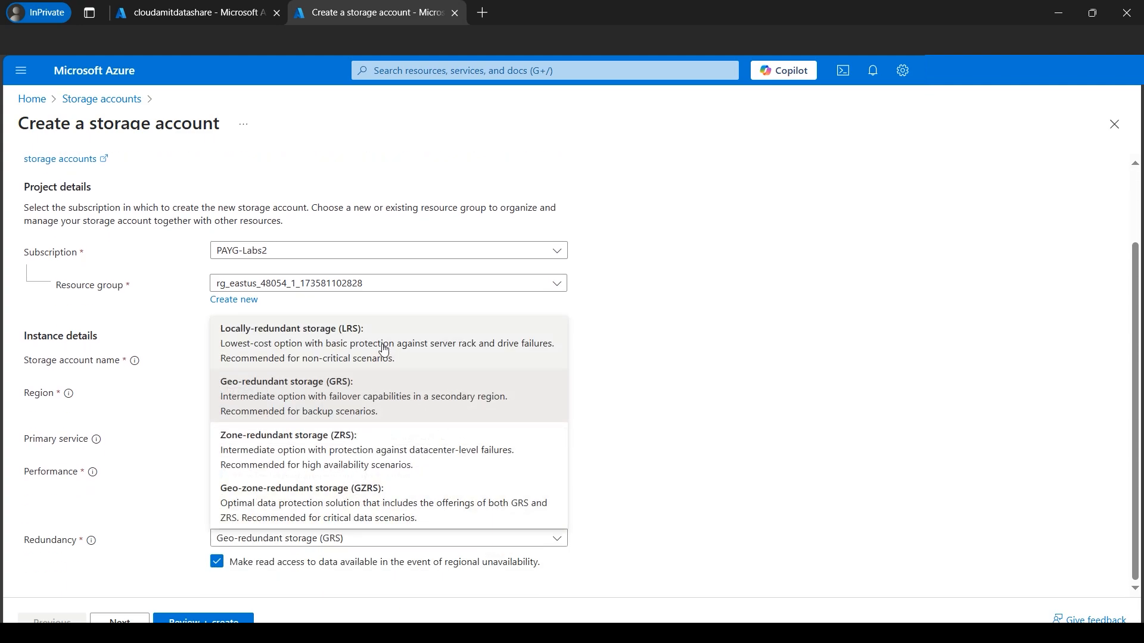
pyautogui.click(346, 344)
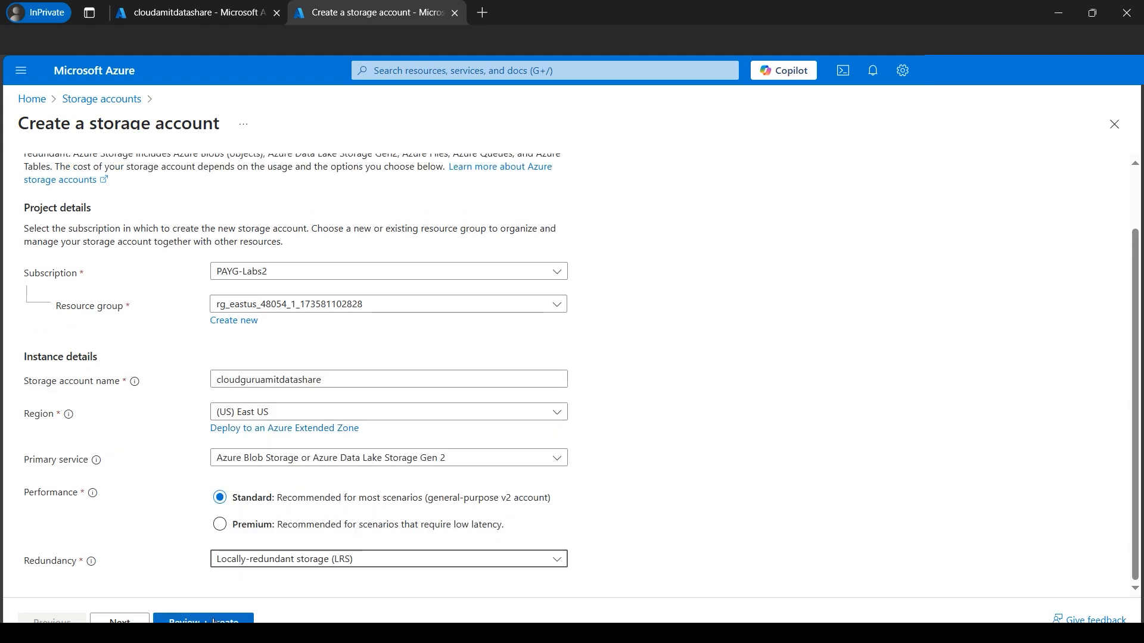
pyautogui.click(214, 619)
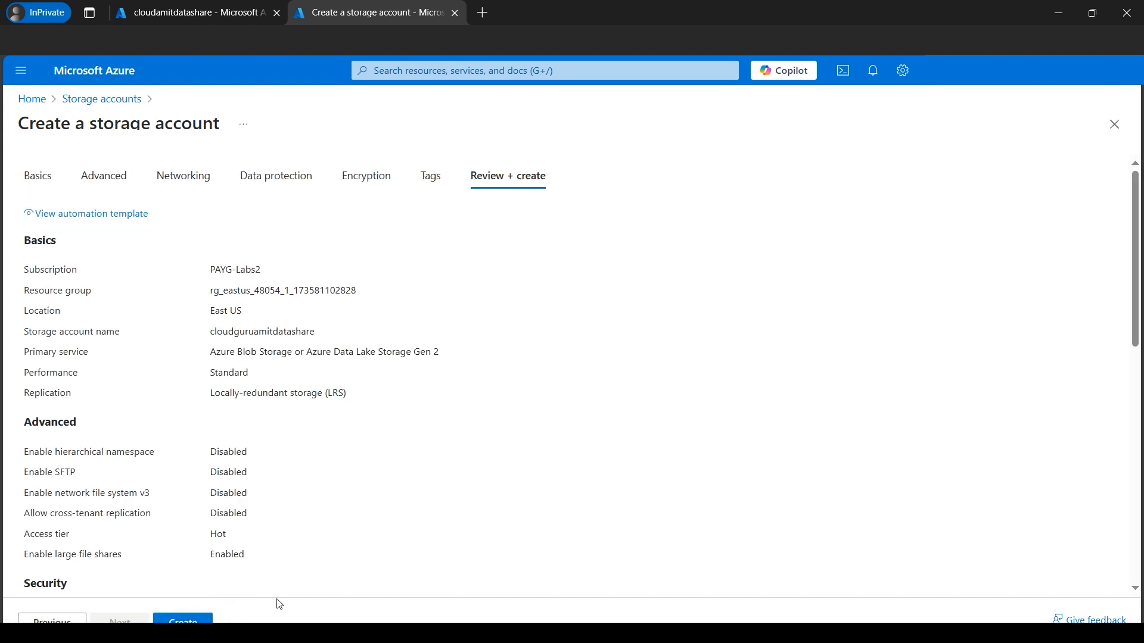
pyautogui.click(183, 620)
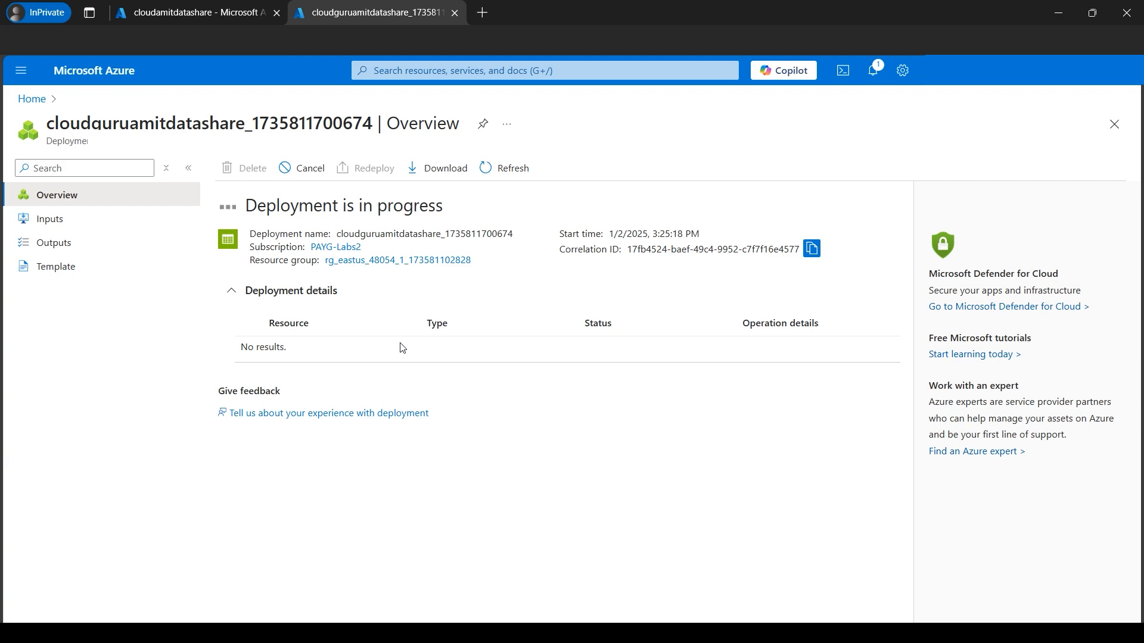
# - Back in the data share's tab, choose Azure Blob Storage as the dataset type and proceed to the dataset selection
pyautogui.click(212, 17)
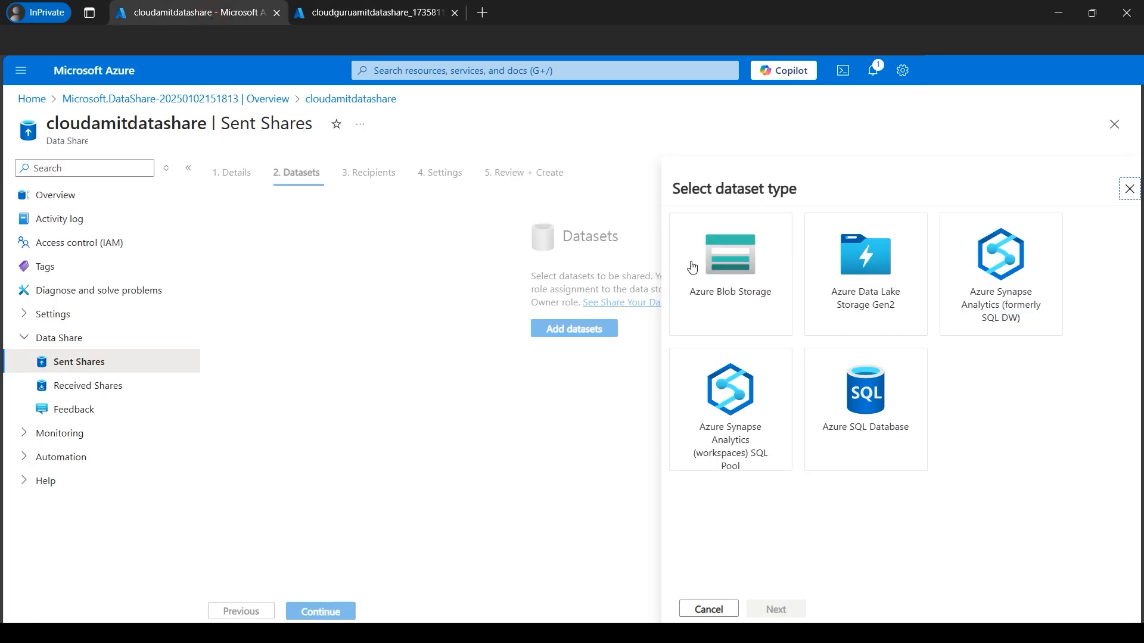
pyautogui.click(732, 280)
pyautogui.click(776, 609)
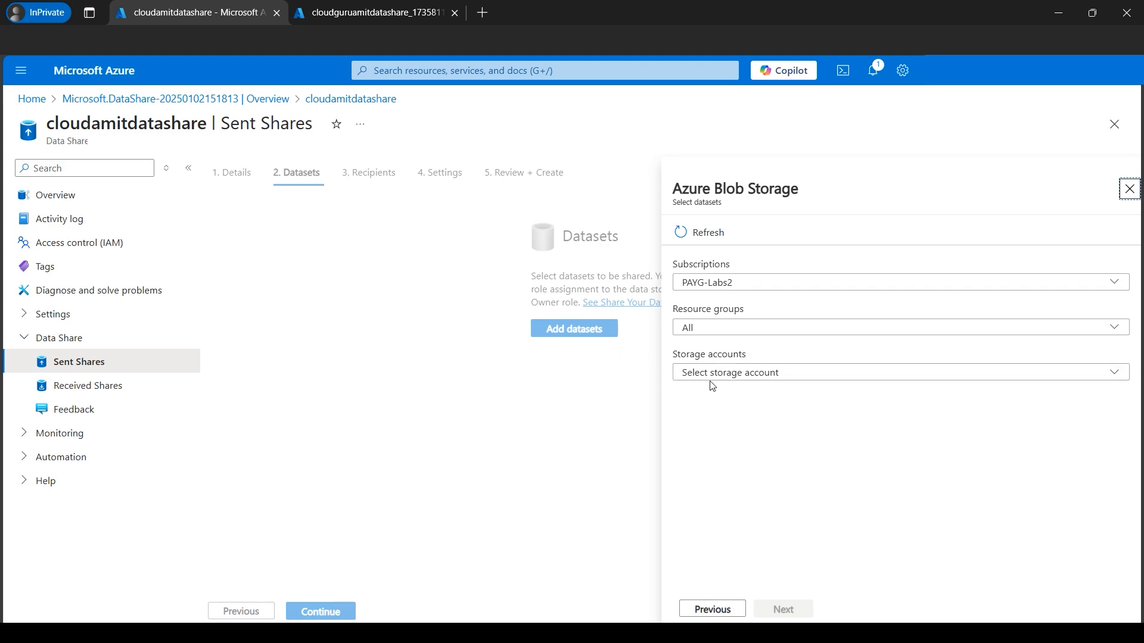
# - Return to the storage deployment's tab, go to the deployed storage account and open its Containers page
pyautogui.click(374, 13)
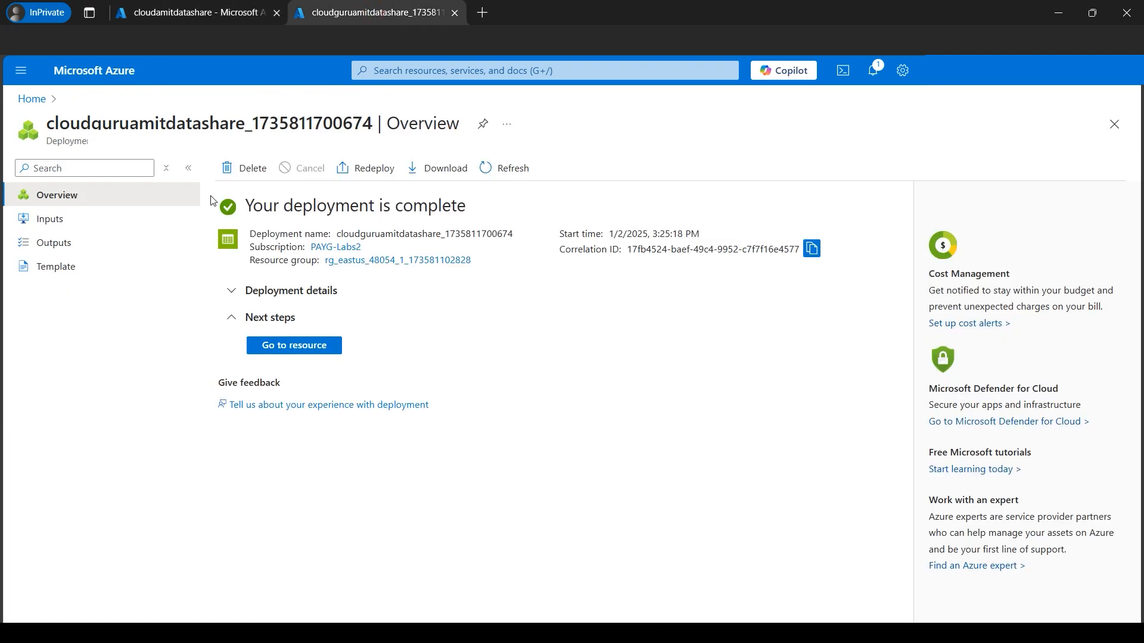
pyautogui.click(310, 348)
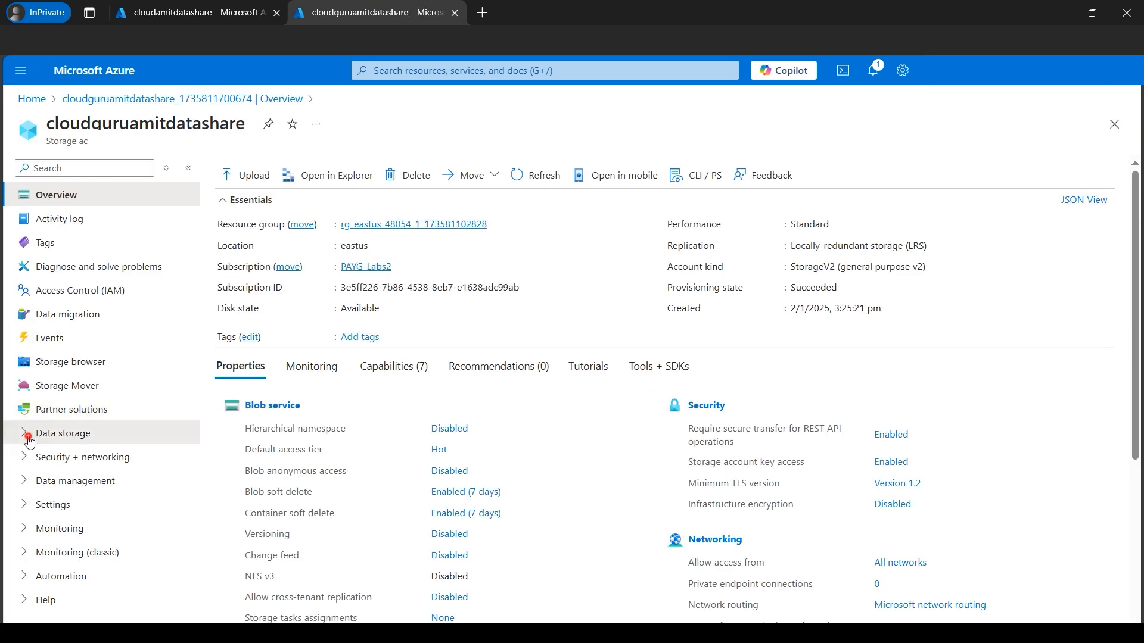
pyautogui.click(30, 439)
pyautogui.click(76, 457)
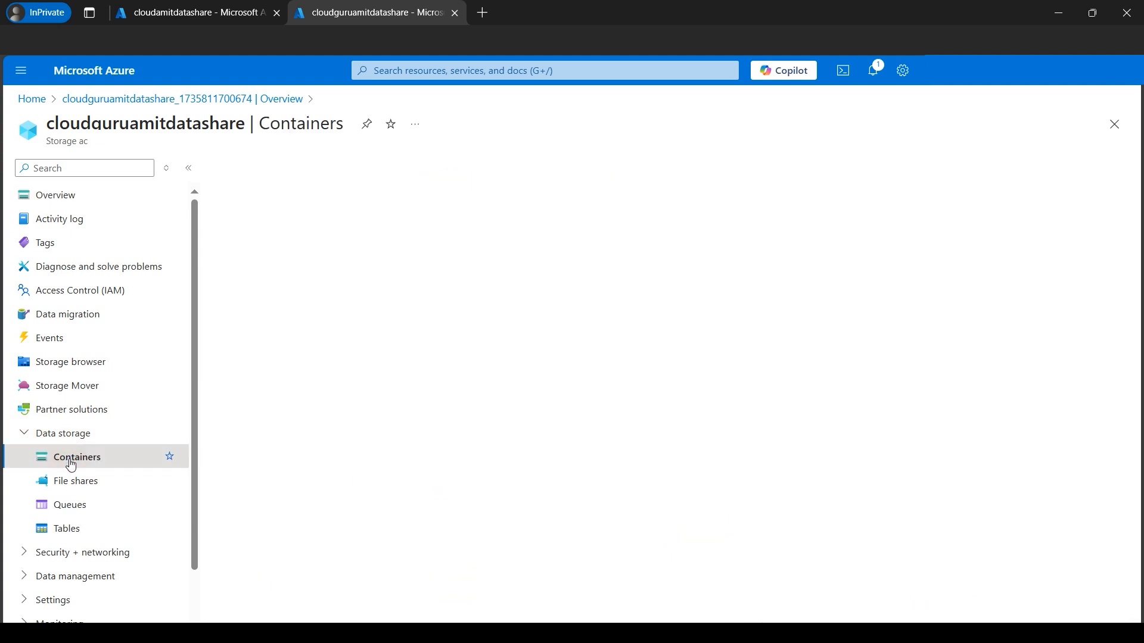
# - Create a blob container named cloudguruamitcontainer in the storage account and dismiss the creation notification
pyautogui.click(262, 178)
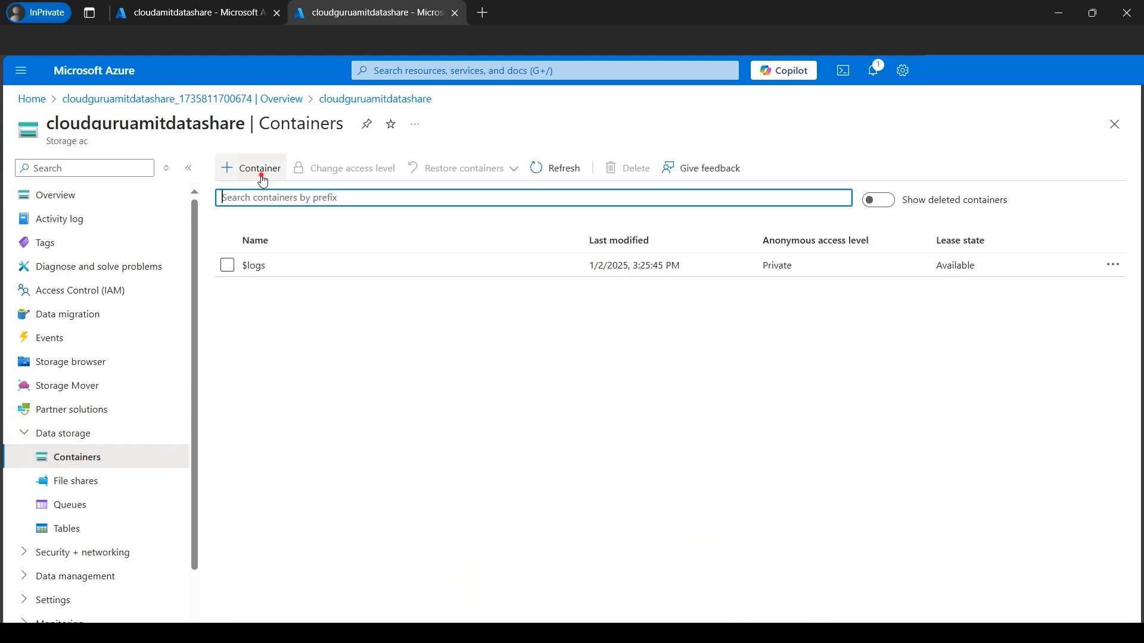
pyautogui.write('cloudguruamitcontainer')
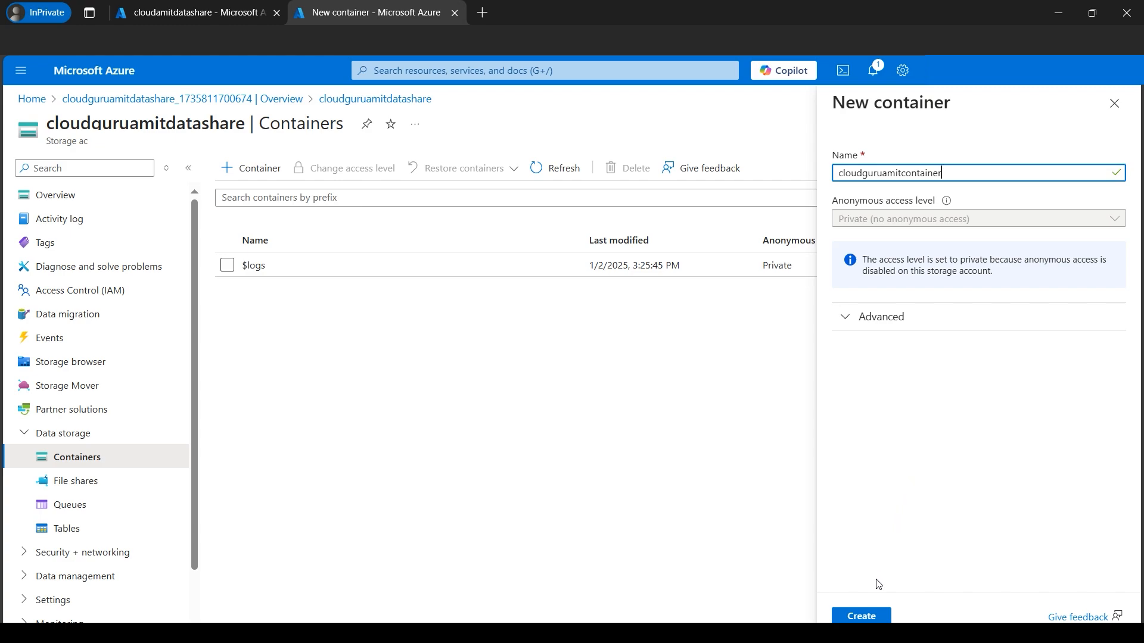
pyautogui.click(861, 616)
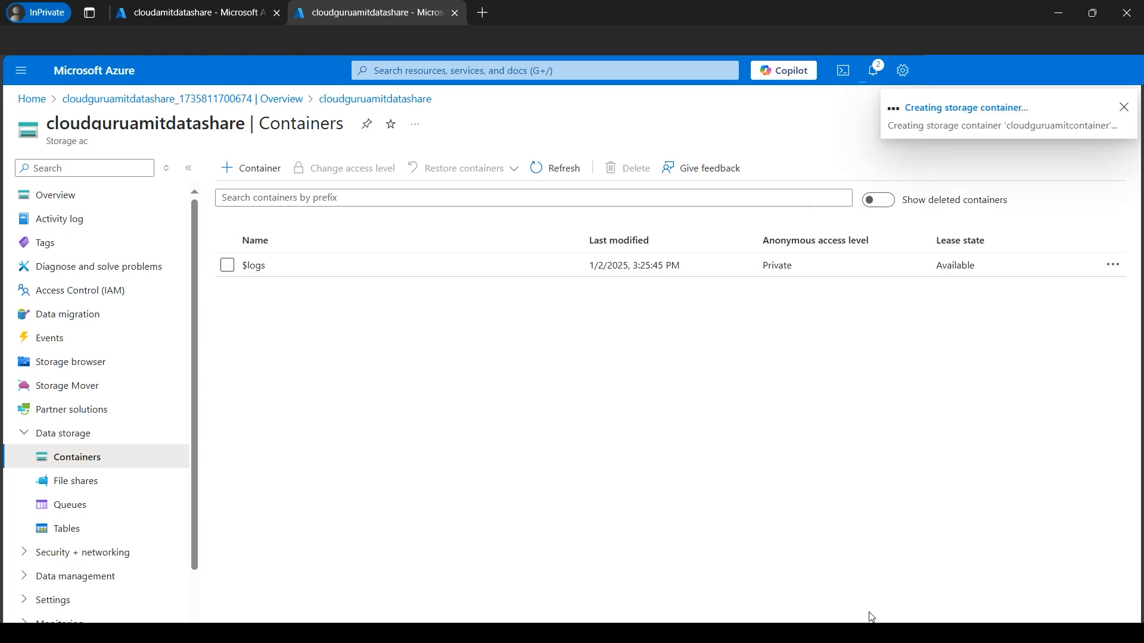
pyautogui.click(1121, 108)
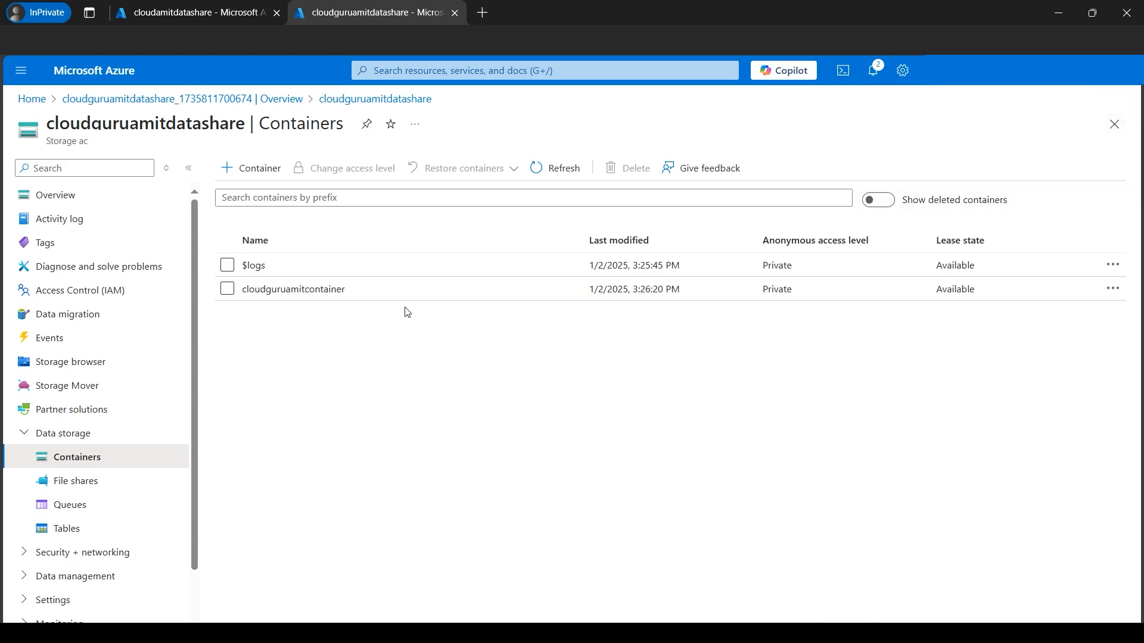
# - Open cloudguruamitcontainer and upload the local file DataShareTemplate.json to it
pyautogui.click(327, 290)
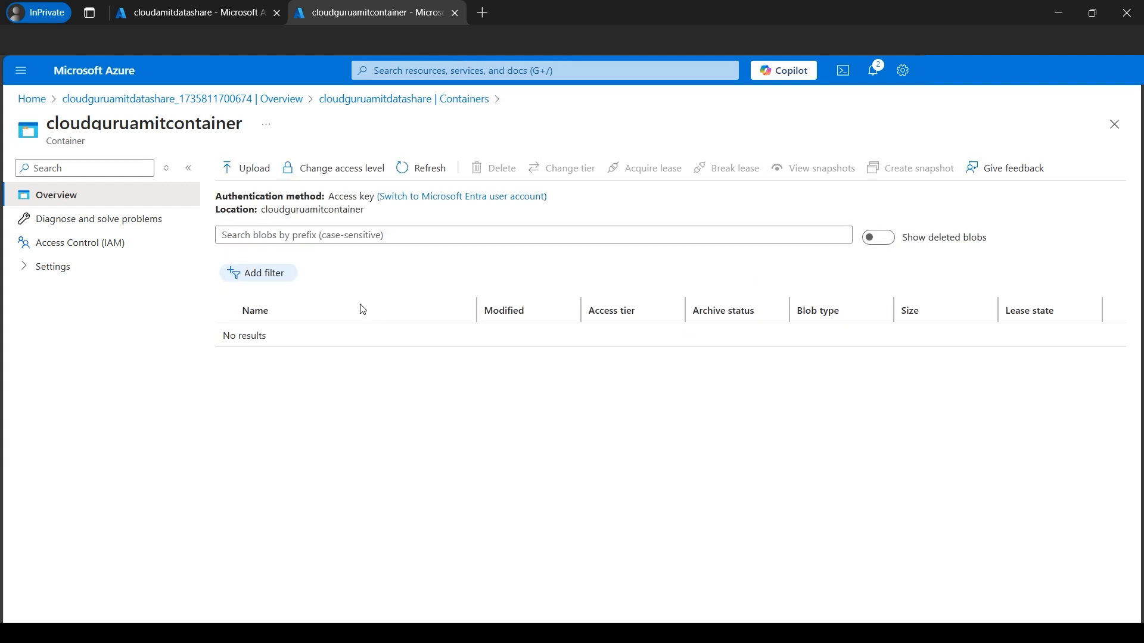
pyautogui.click(252, 170)
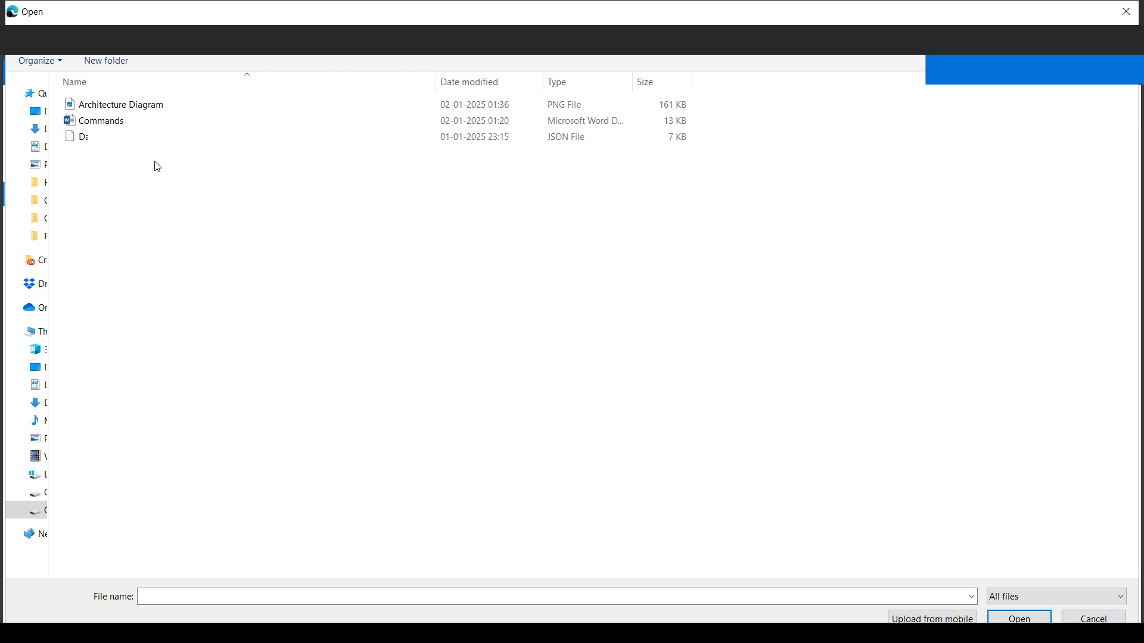
pyautogui.doubleClick(150, 142)
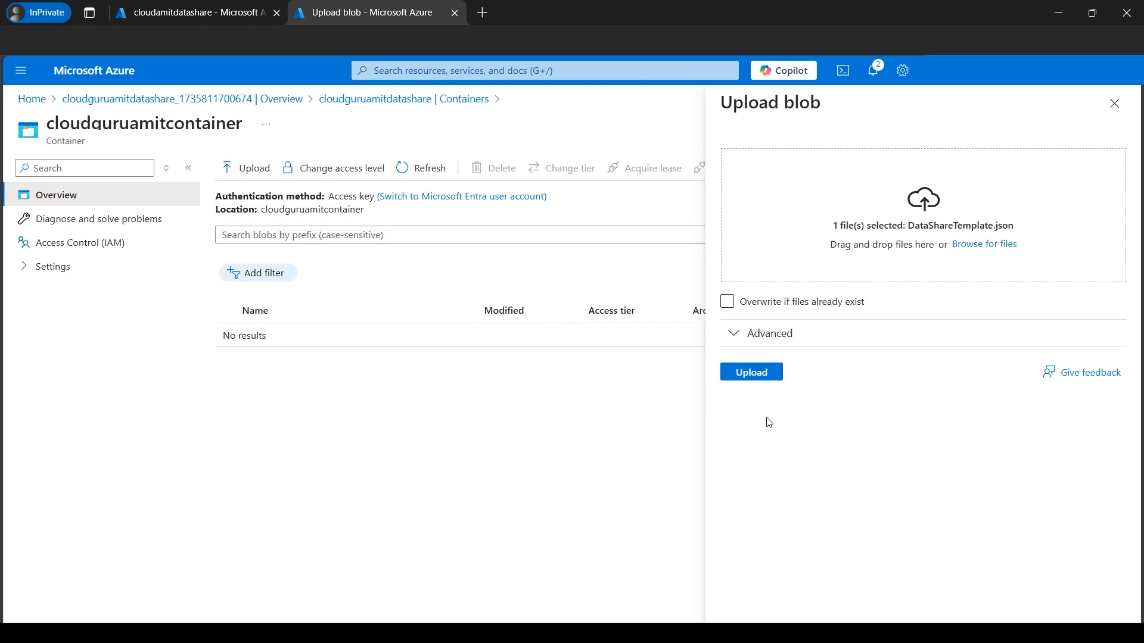
pyautogui.click(753, 373)
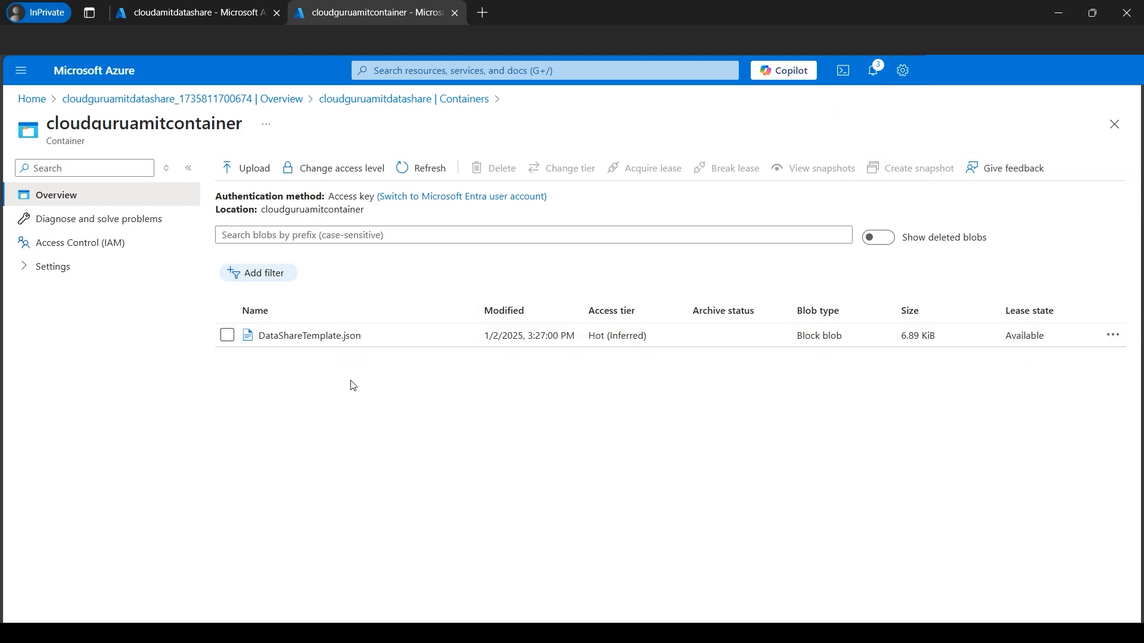
# - Back in the data share's tab, choose cloudguruamitdatashare as the dataset's storage account and proceed to its containers
pyautogui.click(200, 13)
pyautogui.click(828, 376)
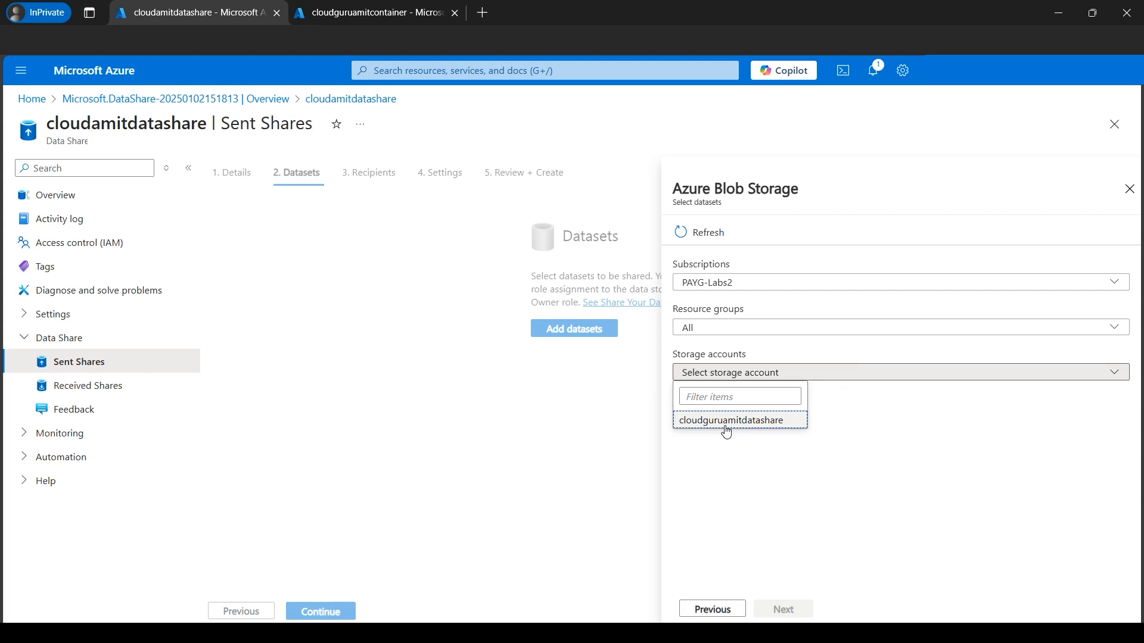
pyautogui.click(746, 423)
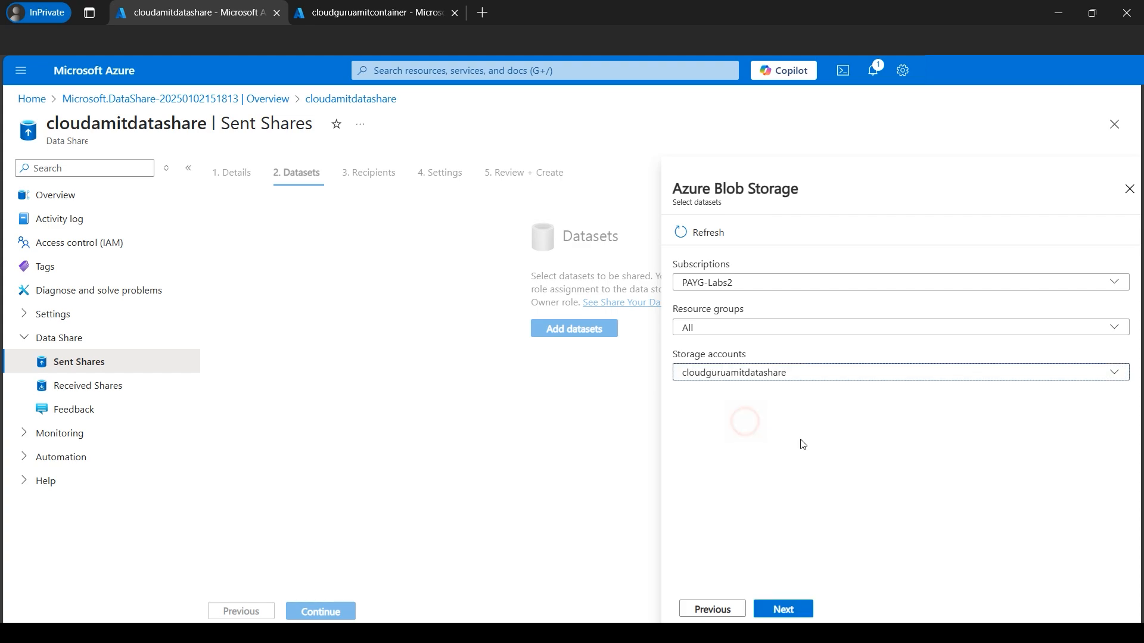
pyautogui.click(783, 610)
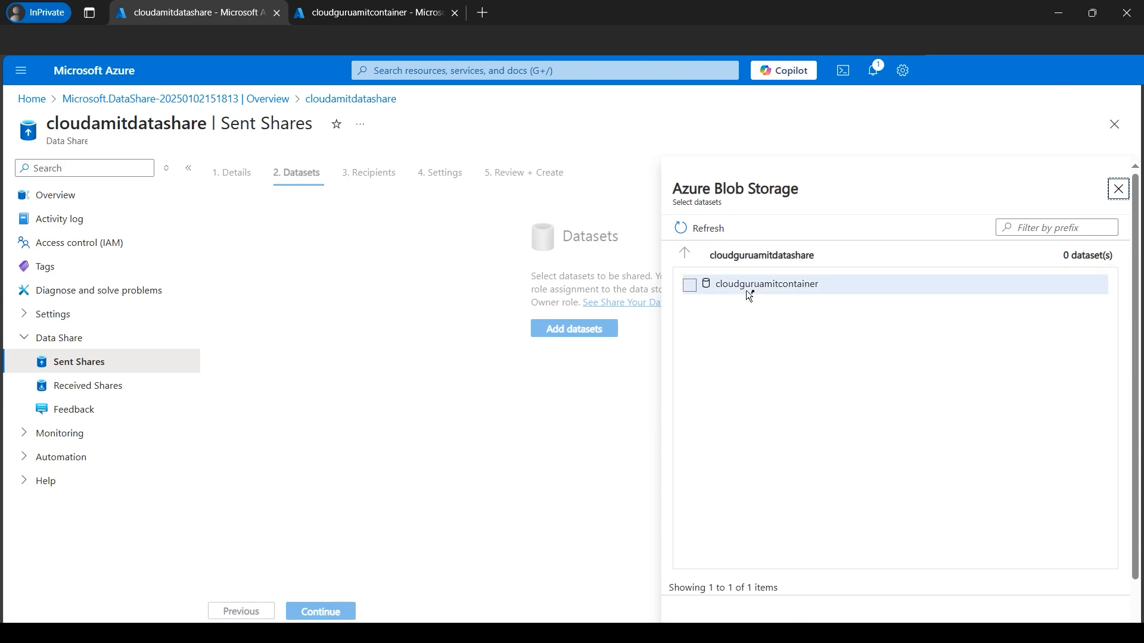
# - Check the container's contents in its own tab, and add DataShareTemplate.json from cloudguruamitcontainer as a dataset named DataShareTemplate
pyautogui.click(368, 15)
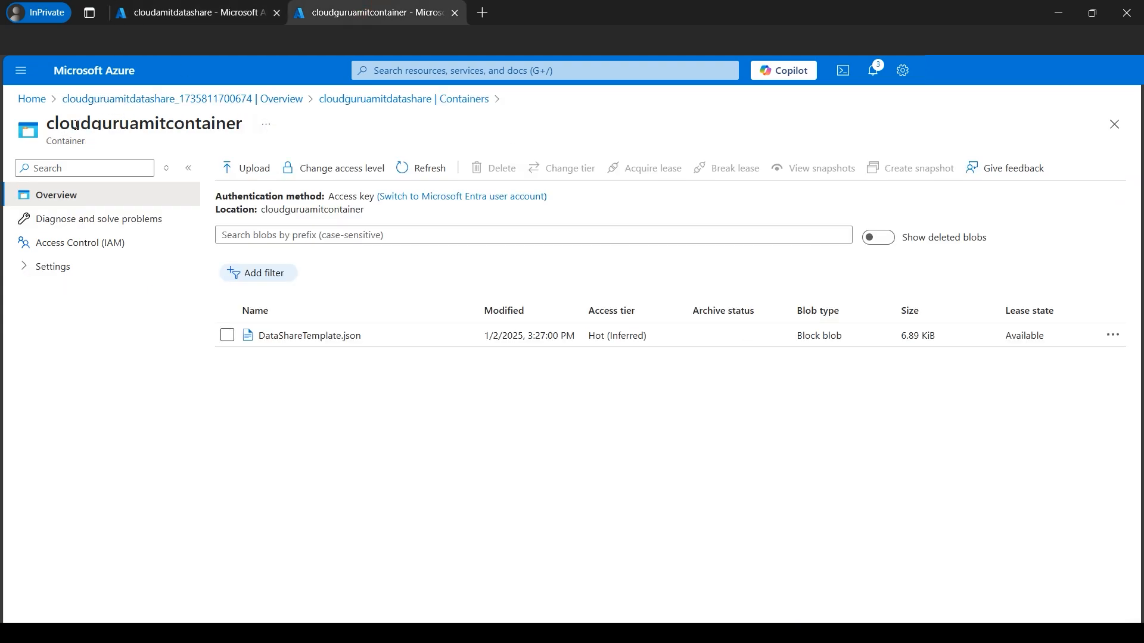
pyautogui.click(197, 13)
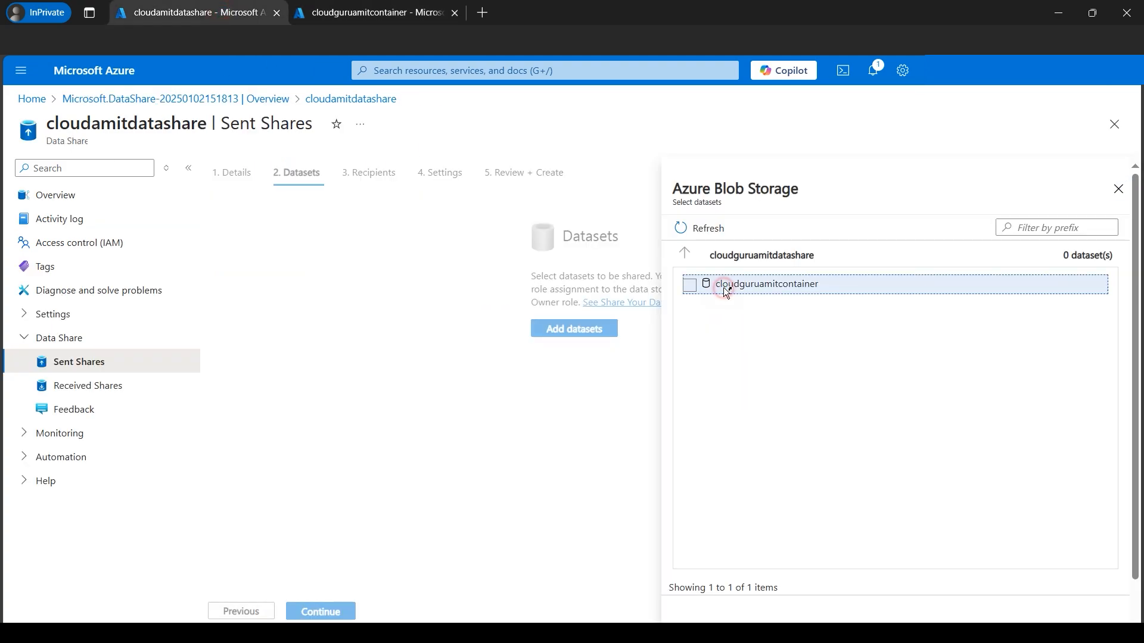
pyautogui.click(733, 289)
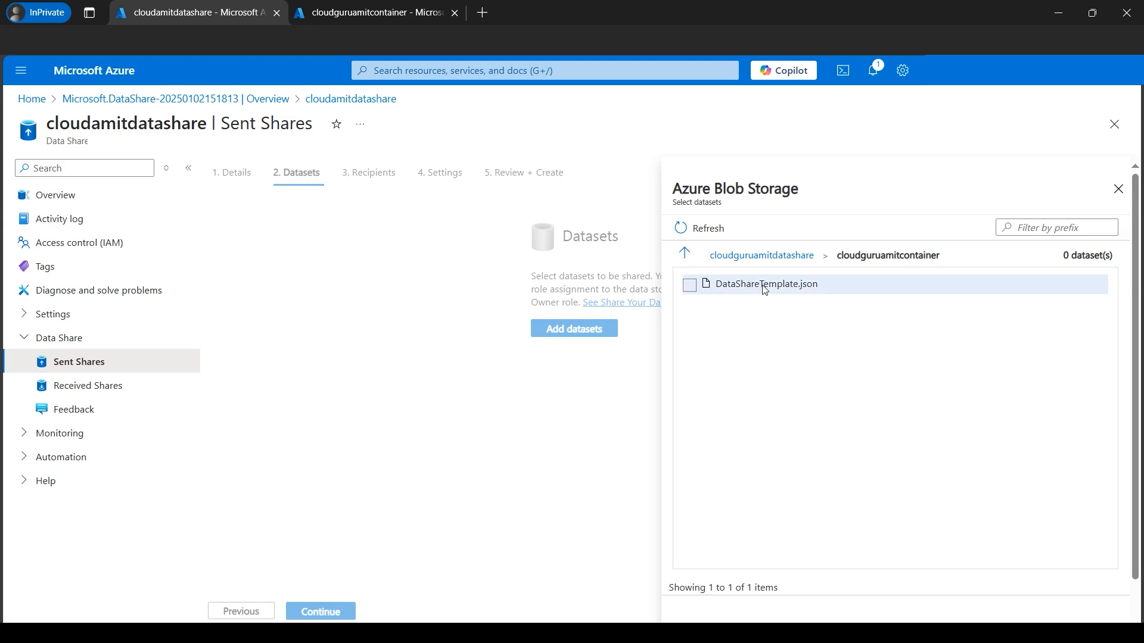
pyautogui.click(688, 288)
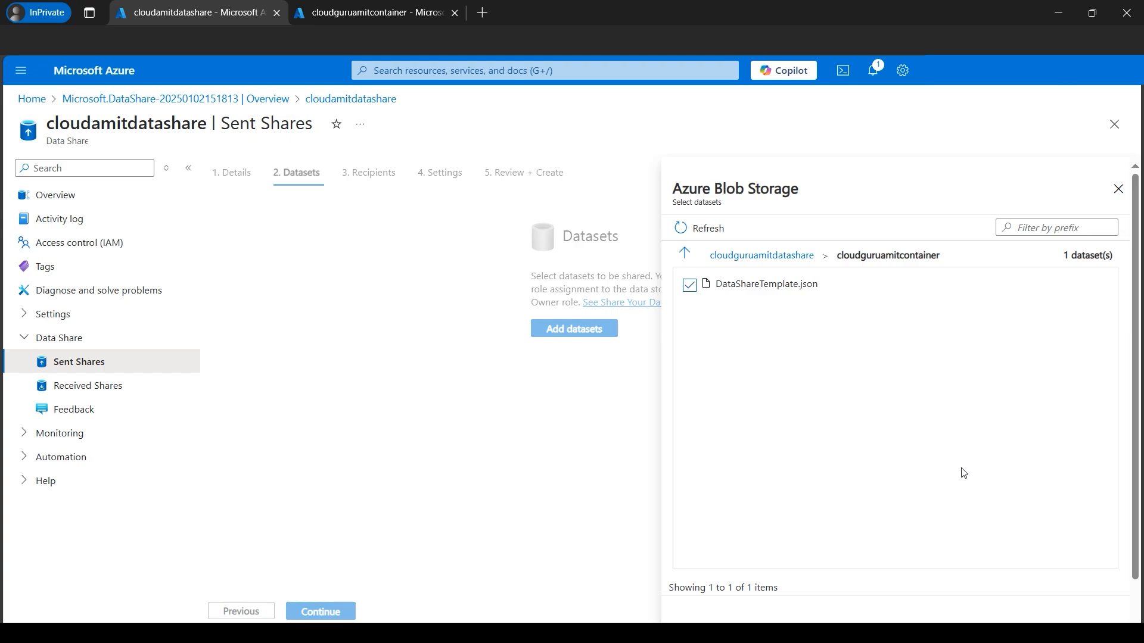
pyautogui.scroll(-2, 947, 431)
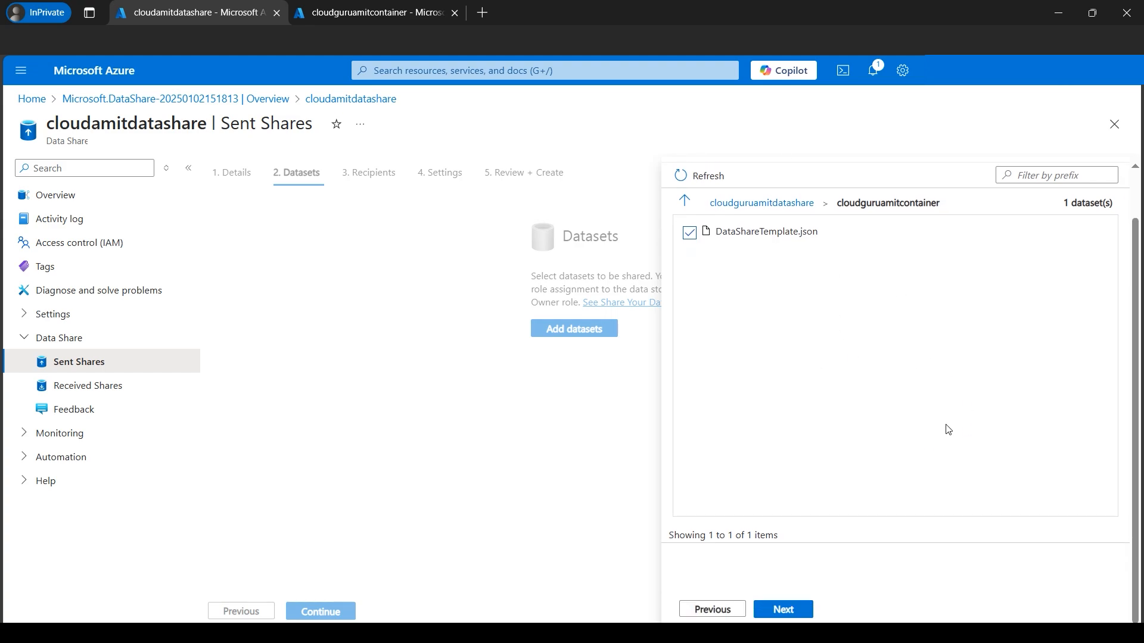
pyautogui.click(792, 617)
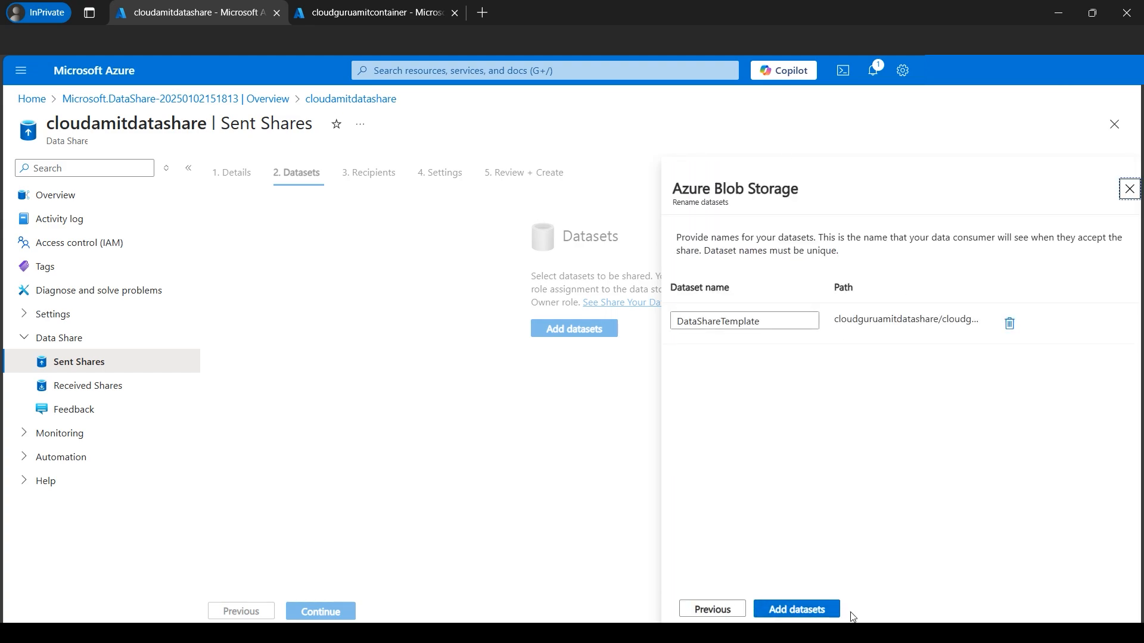
pyautogui.click(807, 612)
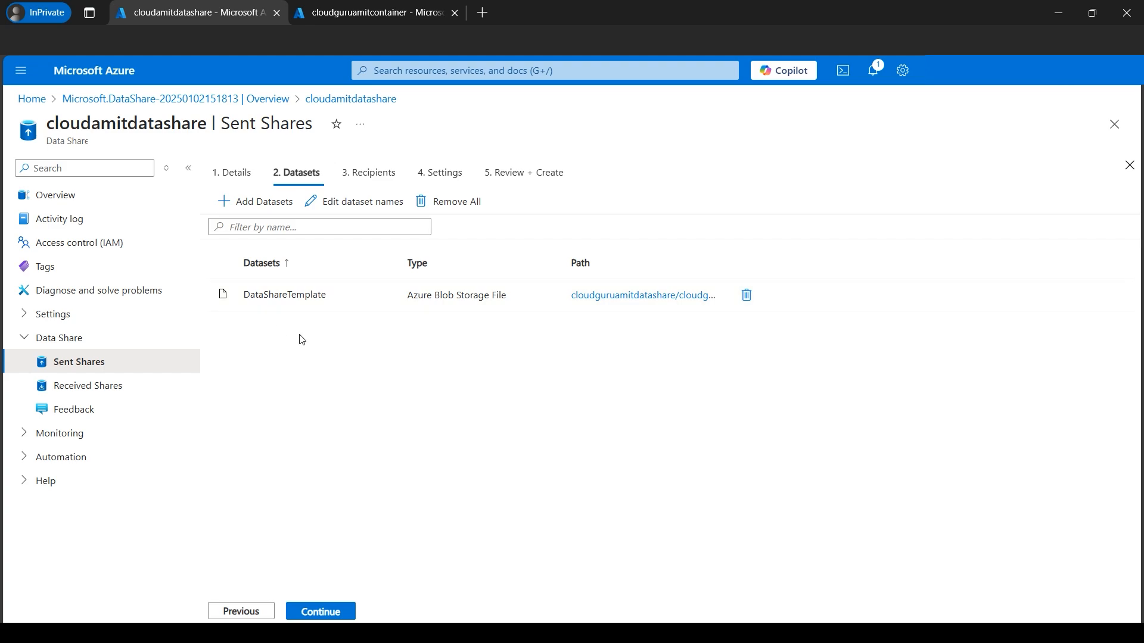
# - Look over the available types for another dataset, close the selection without adding one, and continue to the share's recipients
pyautogui.click(256, 203)
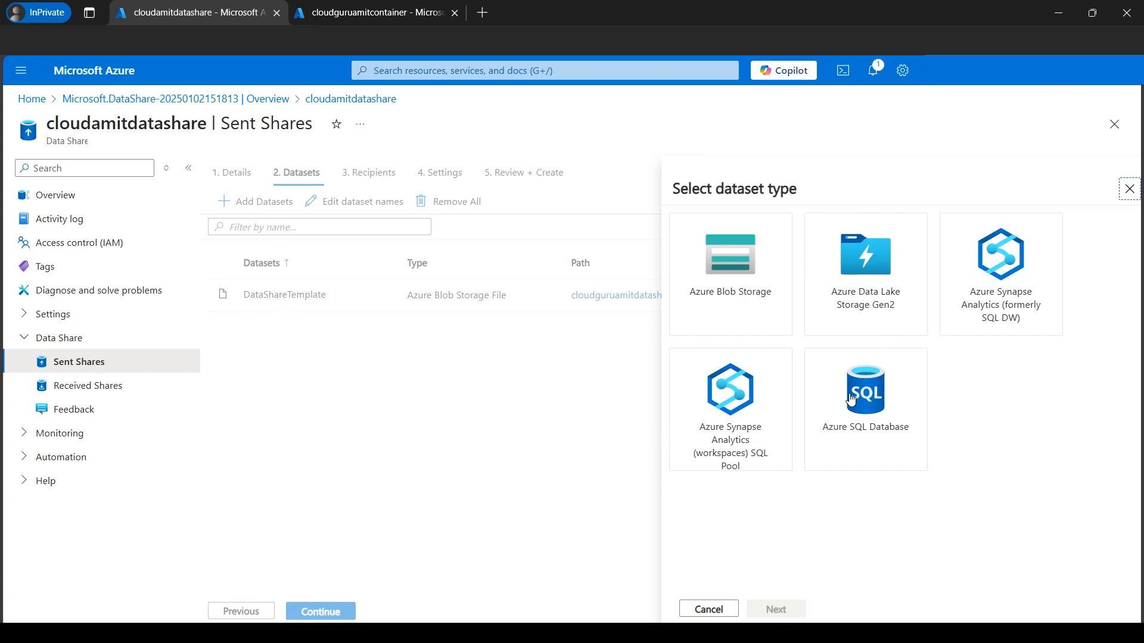
pyautogui.click(1113, 124)
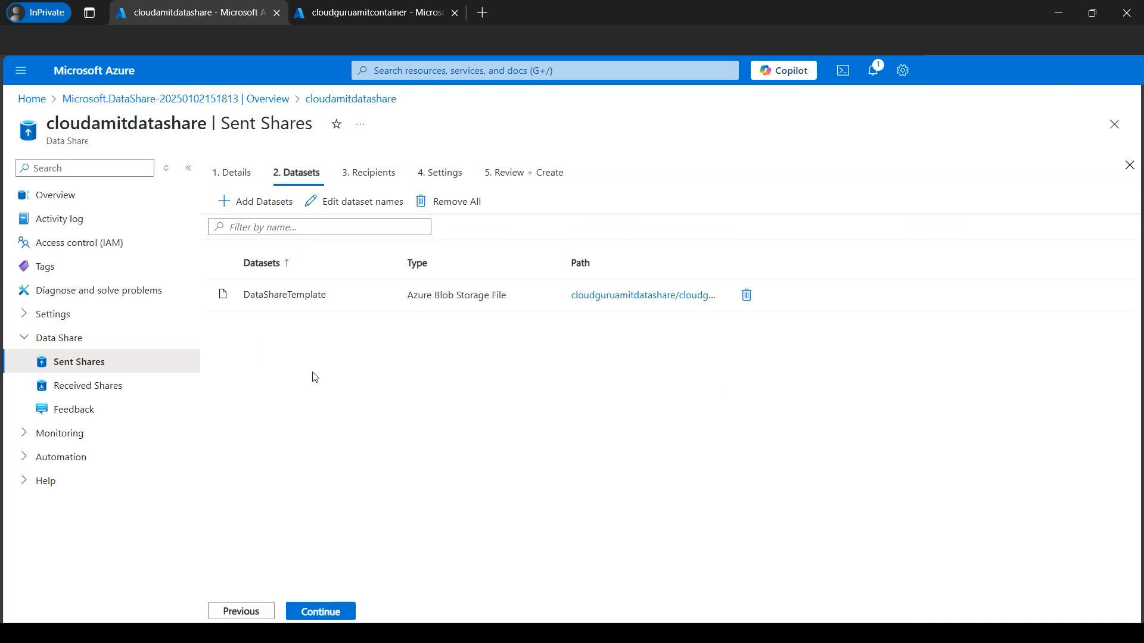
pyautogui.click(337, 616)
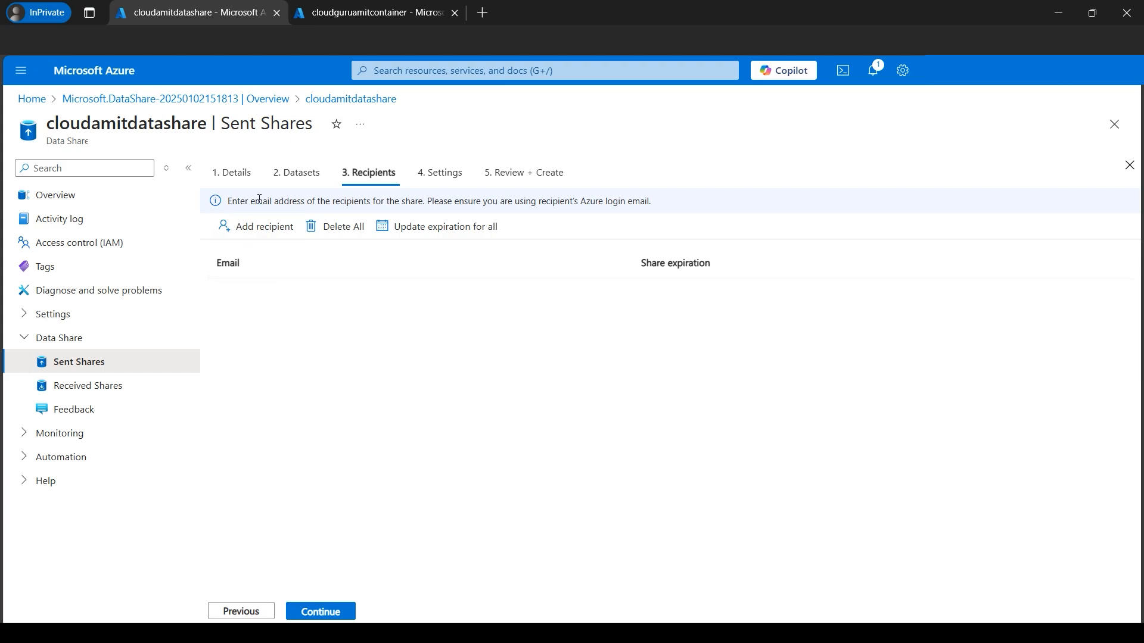
# - Consult the Data Share Concept image, return to the share, and add one recipient by e-mail before continuing to the settings
pyautogui.click(315, 618)
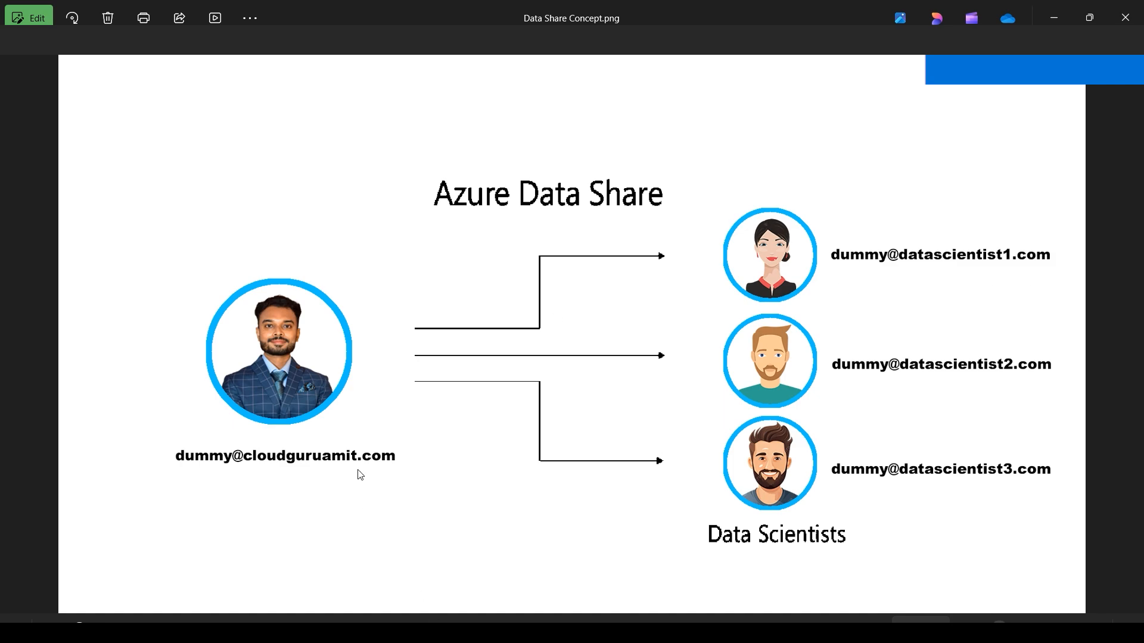
pyautogui.hotkey('alt', 'Tab')
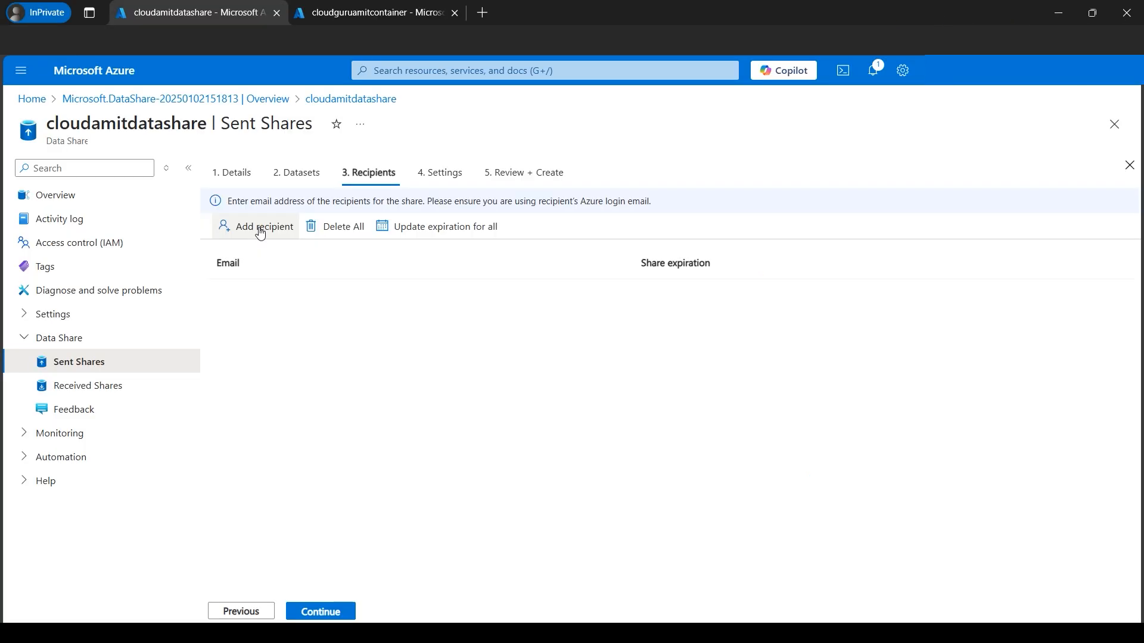
pyautogui.click(261, 234)
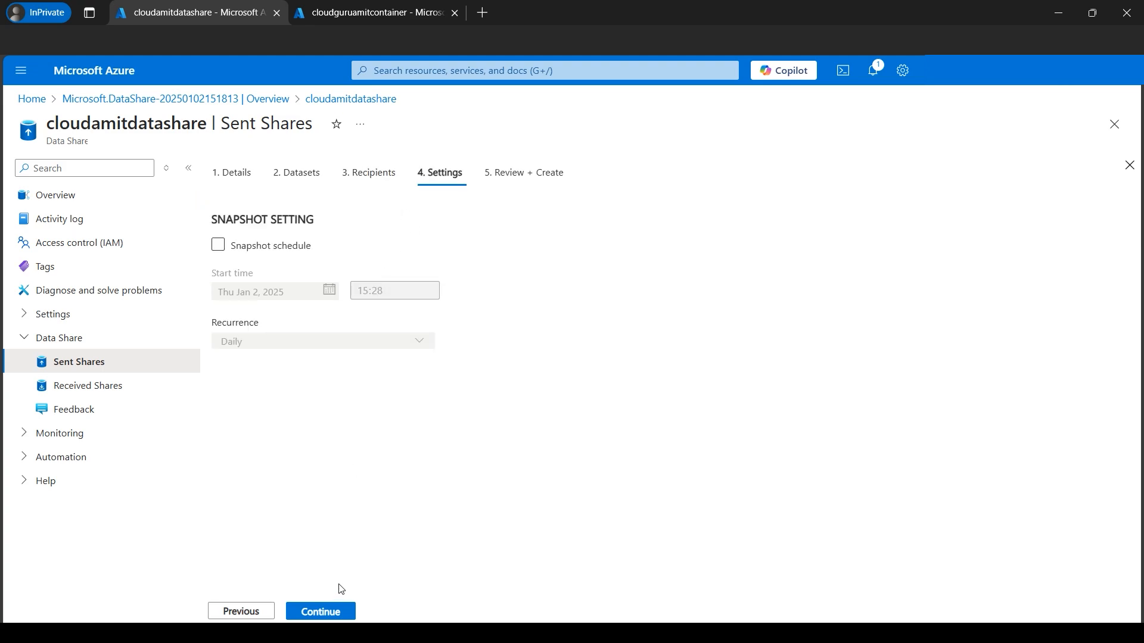
# - Enable the snapshot schedule with Hourly recurrence and create the sent share
pyautogui.click(218, 245)
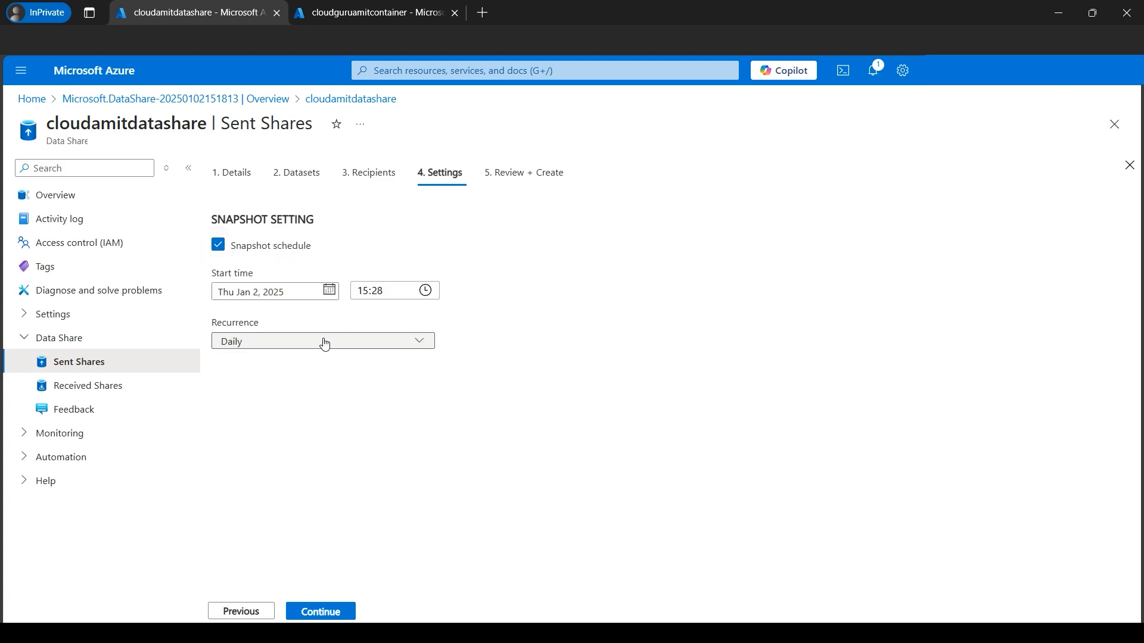
pyautogui.click(295, 345)
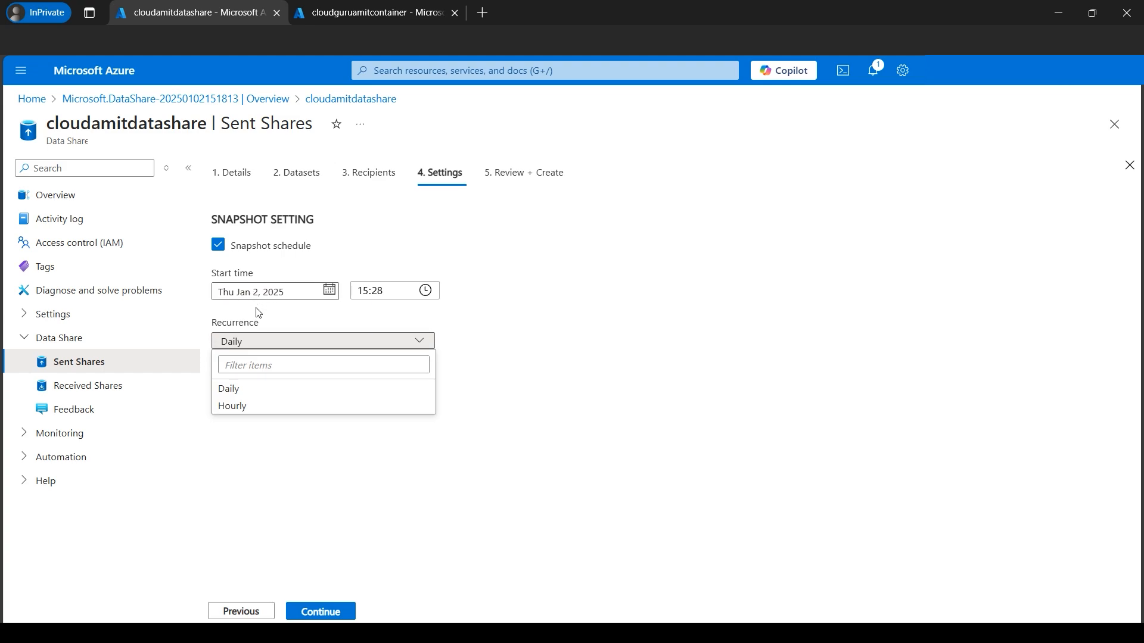
pyautogui.click(252, 411)
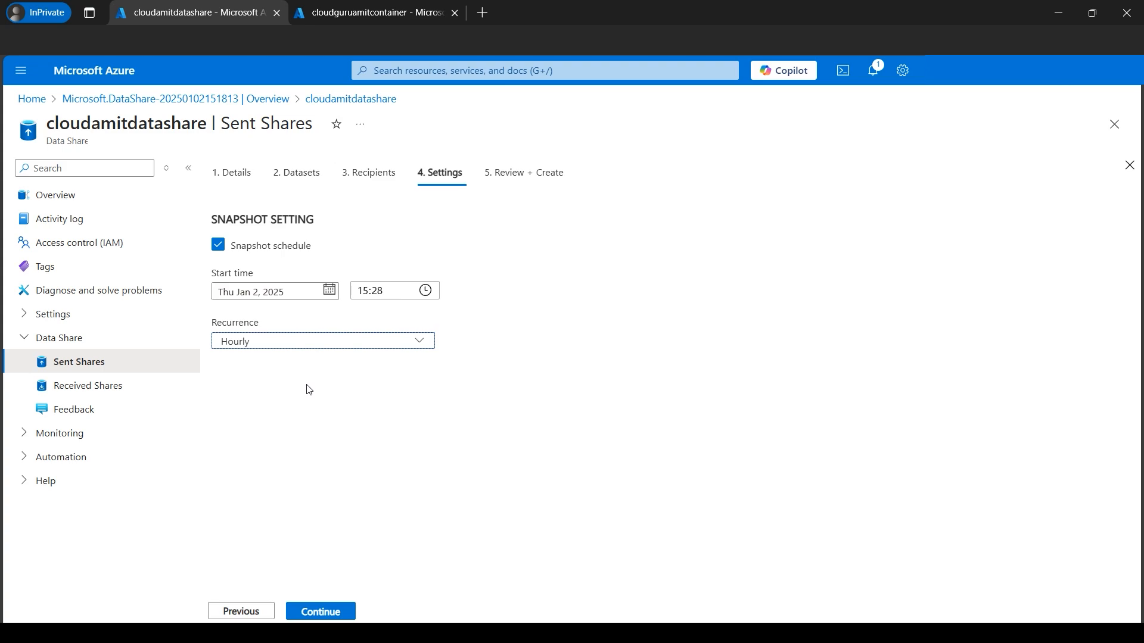
pyautogui.click(336, 613)
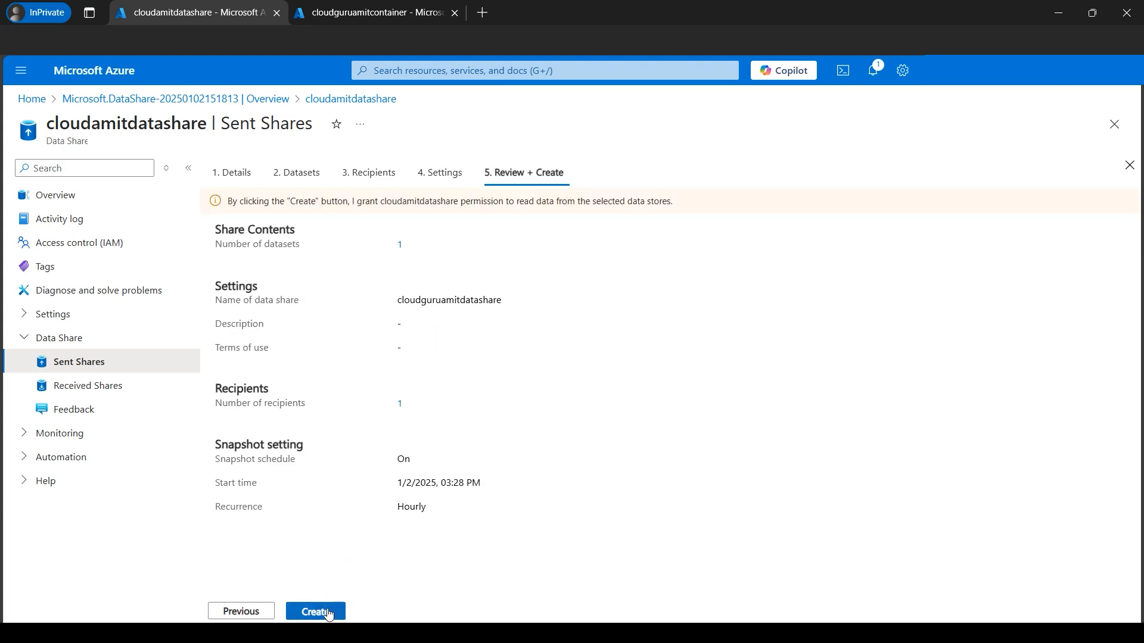
pyautogui.click(328, 614)
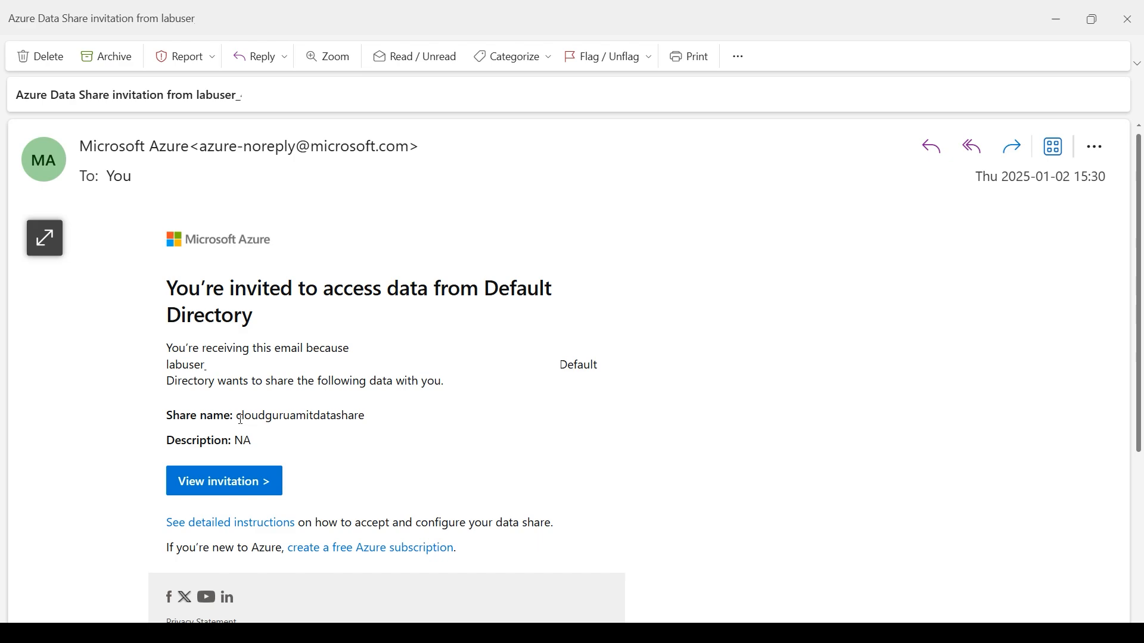
# - Check the share name in the Azure Data Share invitation e-mail, and review the Architecture Diagram and Data Share Concept images in the photo viewer
pyautogui.moveTo(240, 417); pyautogui.dragTo(367, 417)
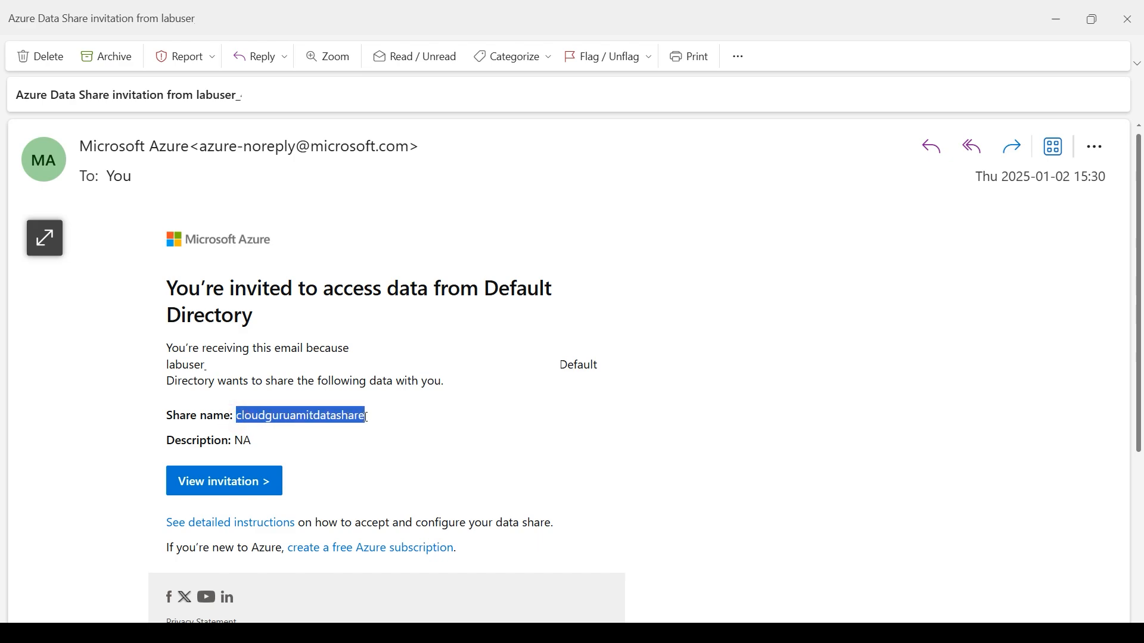
pyautogui.click(795, 458)
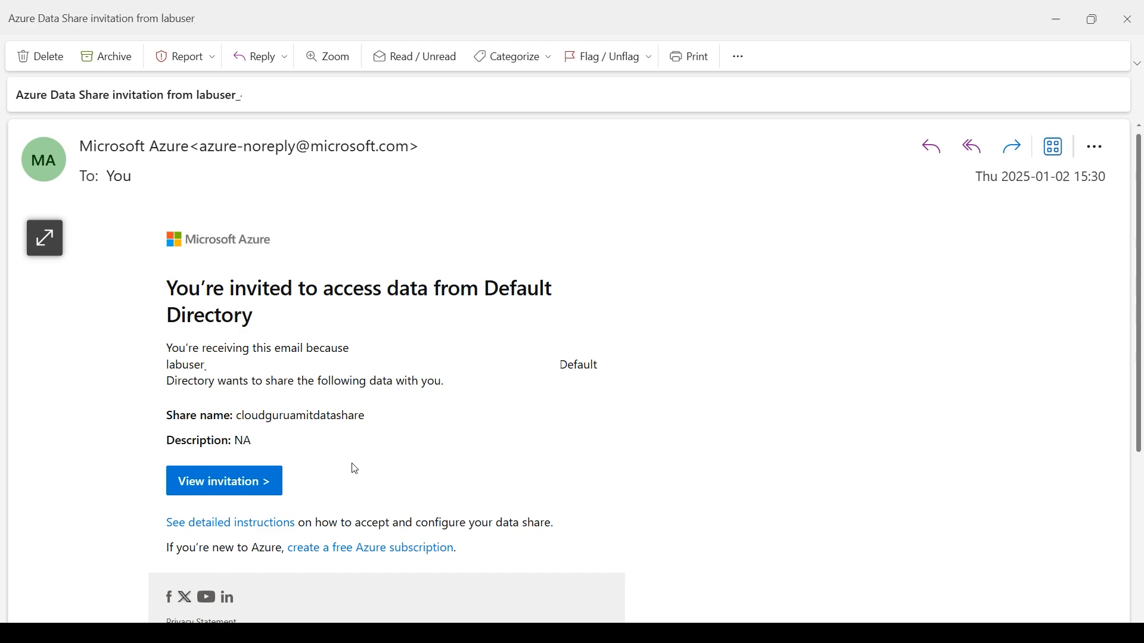
pyautogui.hotkey('alt', 'Tab')
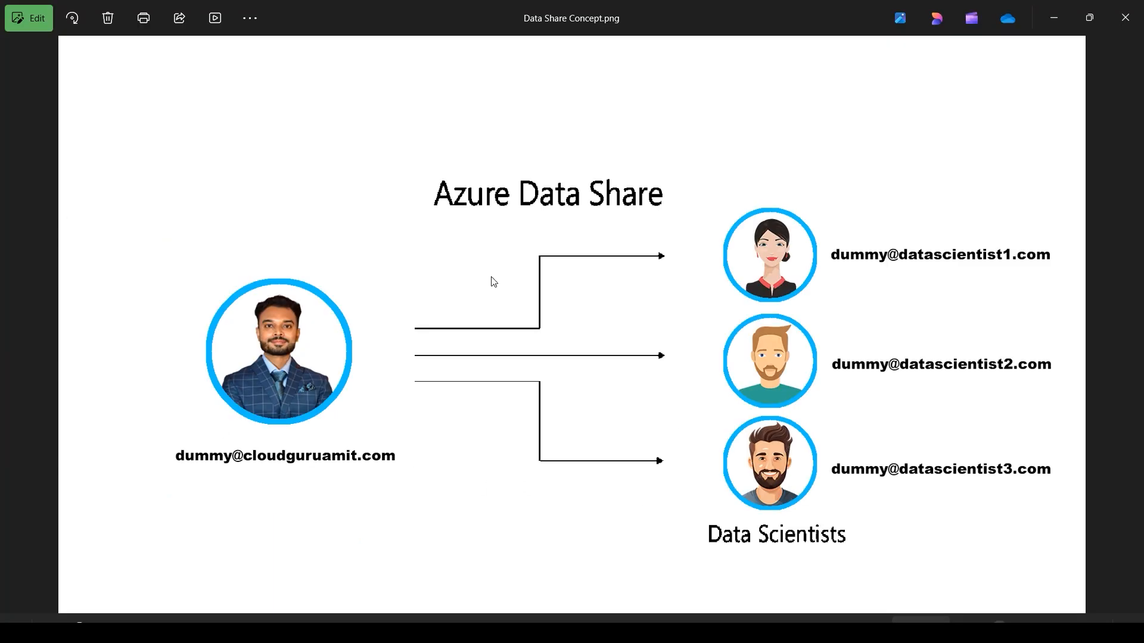
pyautogui.click(24, 332)
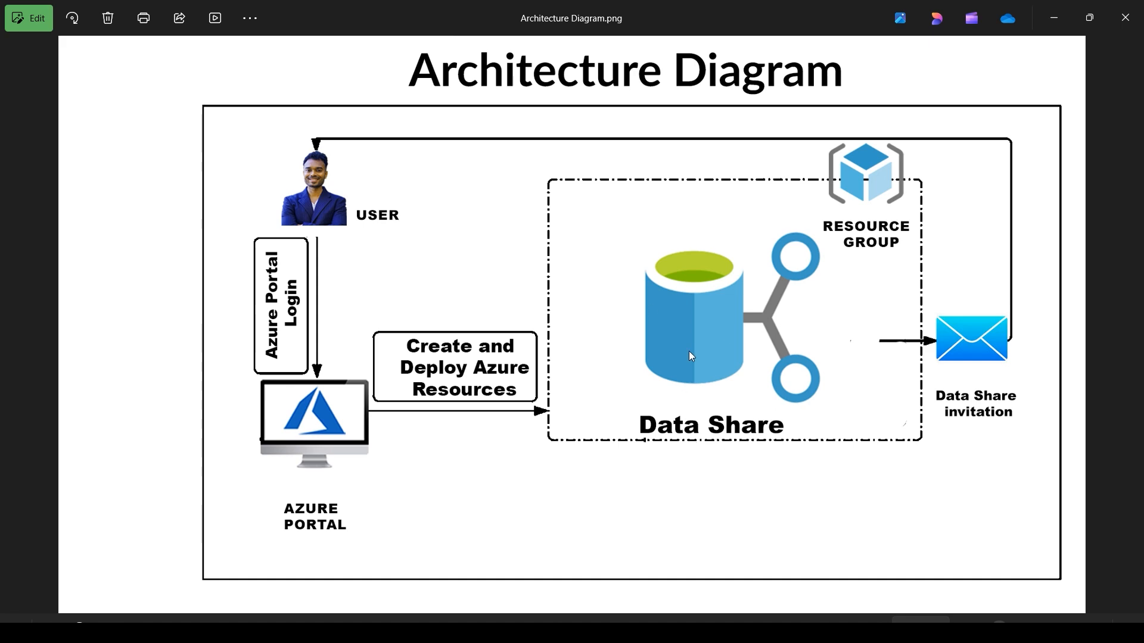
pyautogui.moveTo(1138, 317)
pyautogui.click(1135, 334)
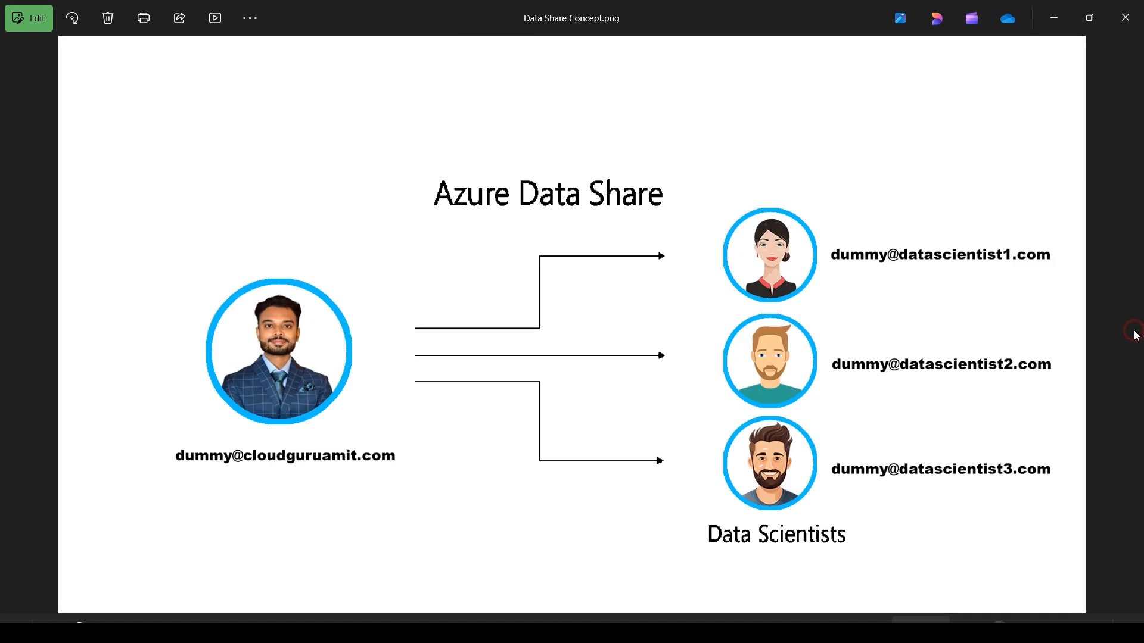